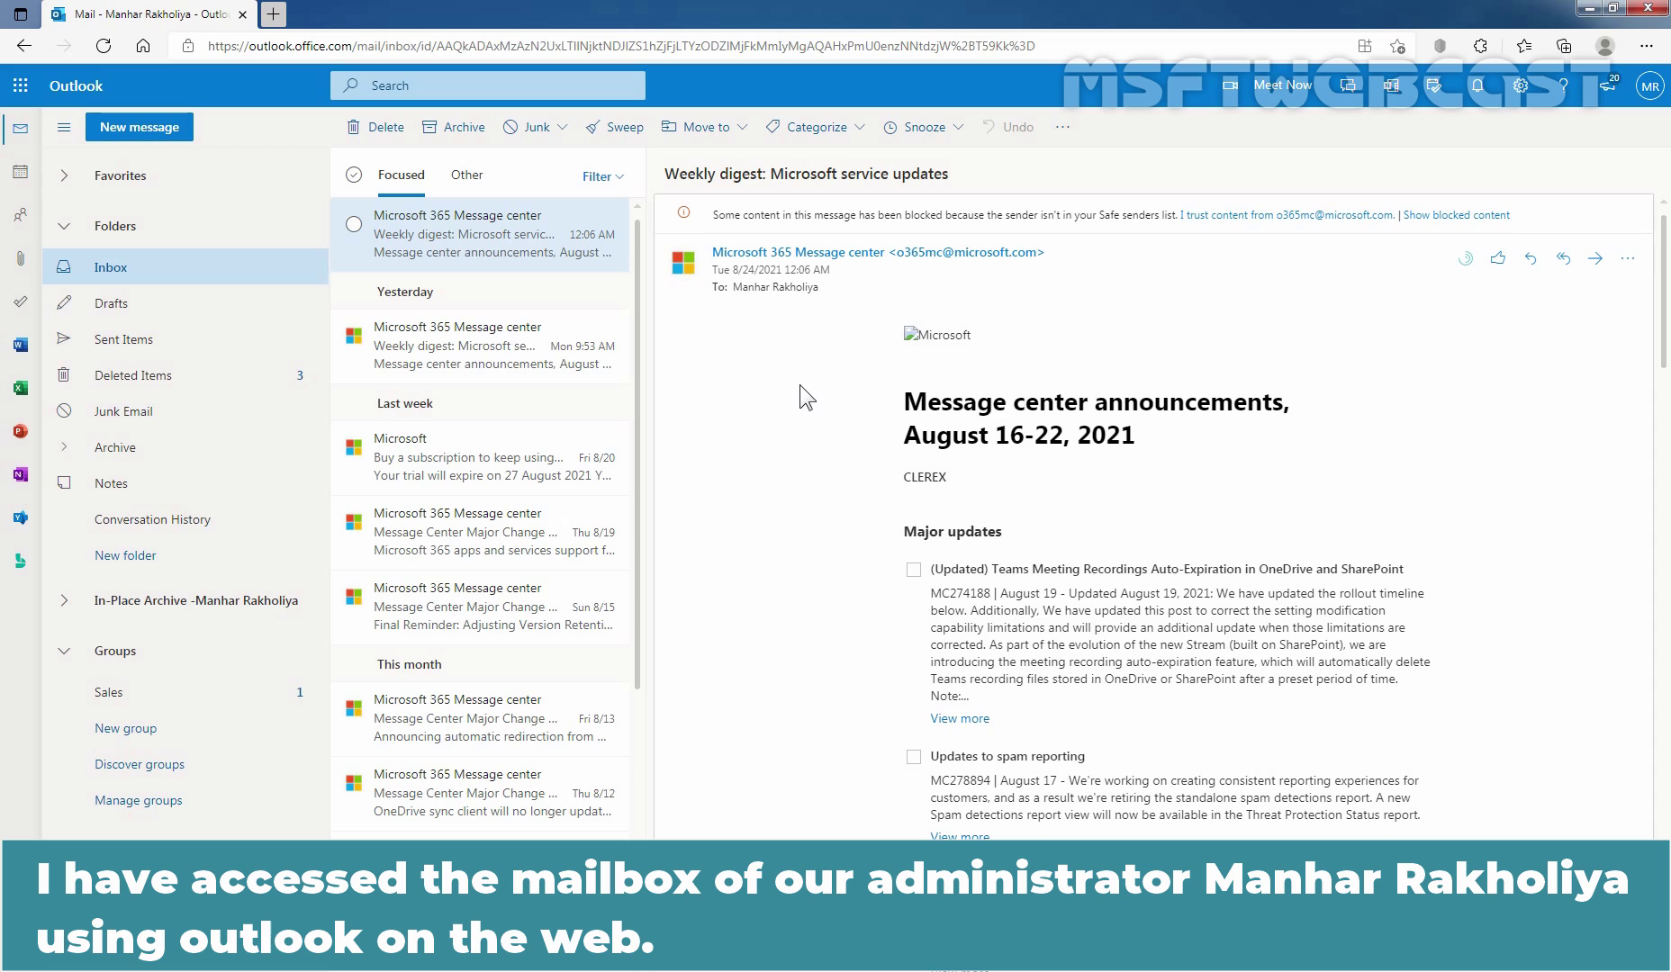
Check the signed-in account, then switch from the inbox to the August 2021 month calendar.
left_click(1652, 87)
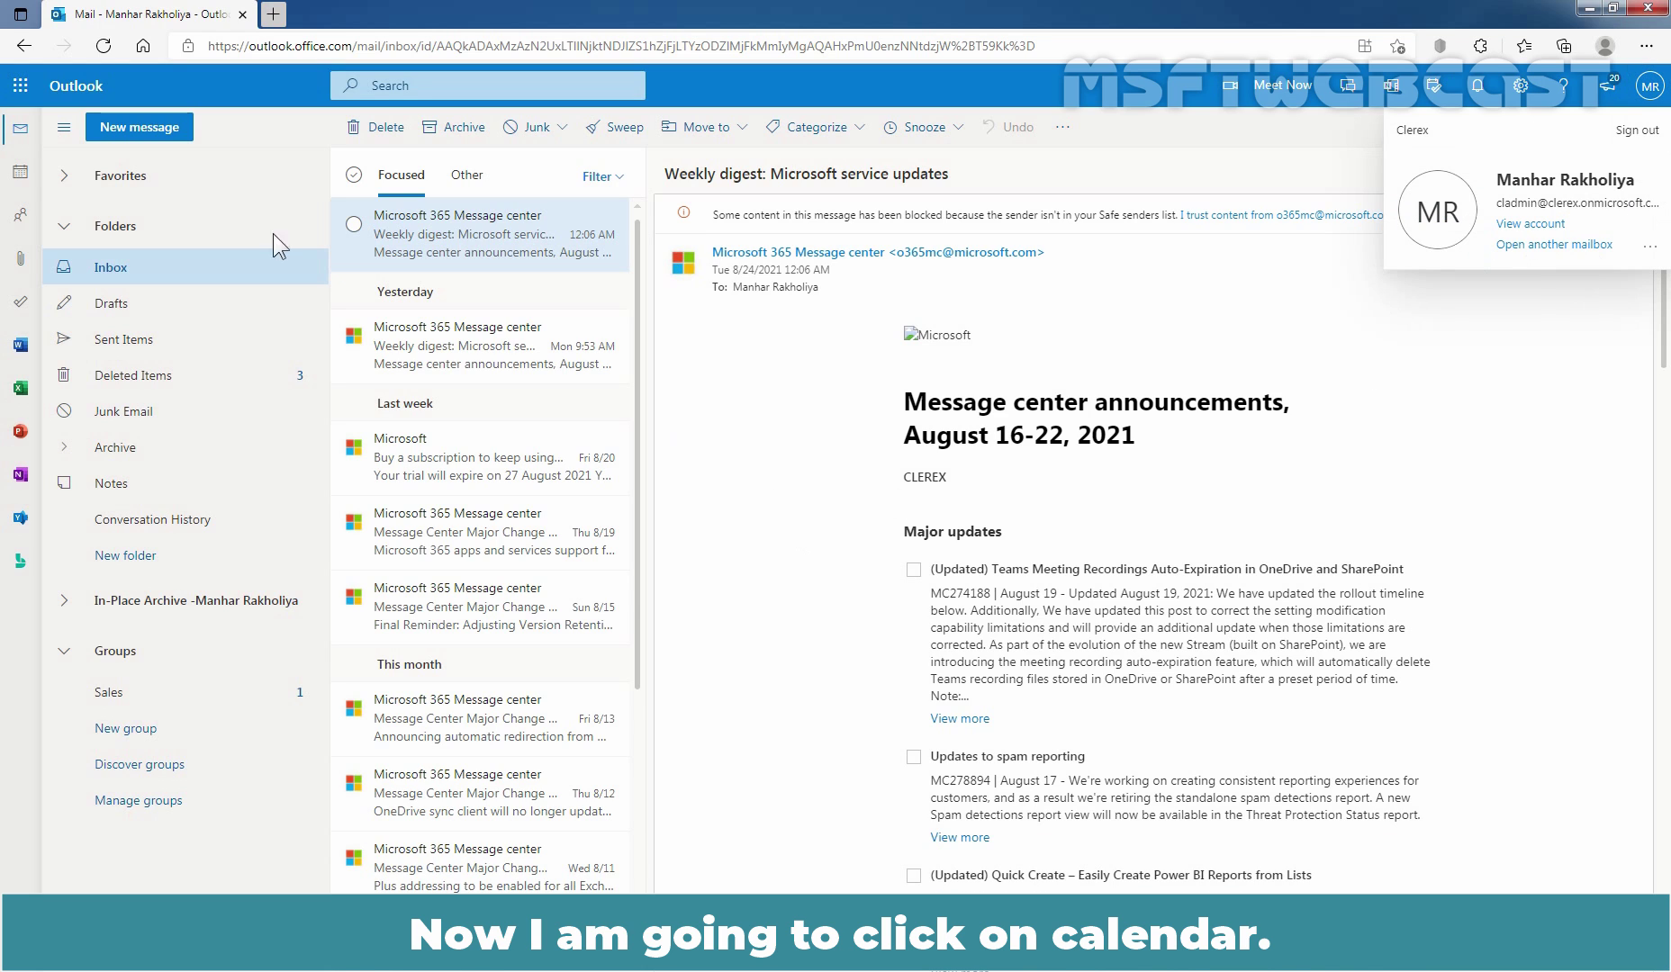
left_click(20, 171)
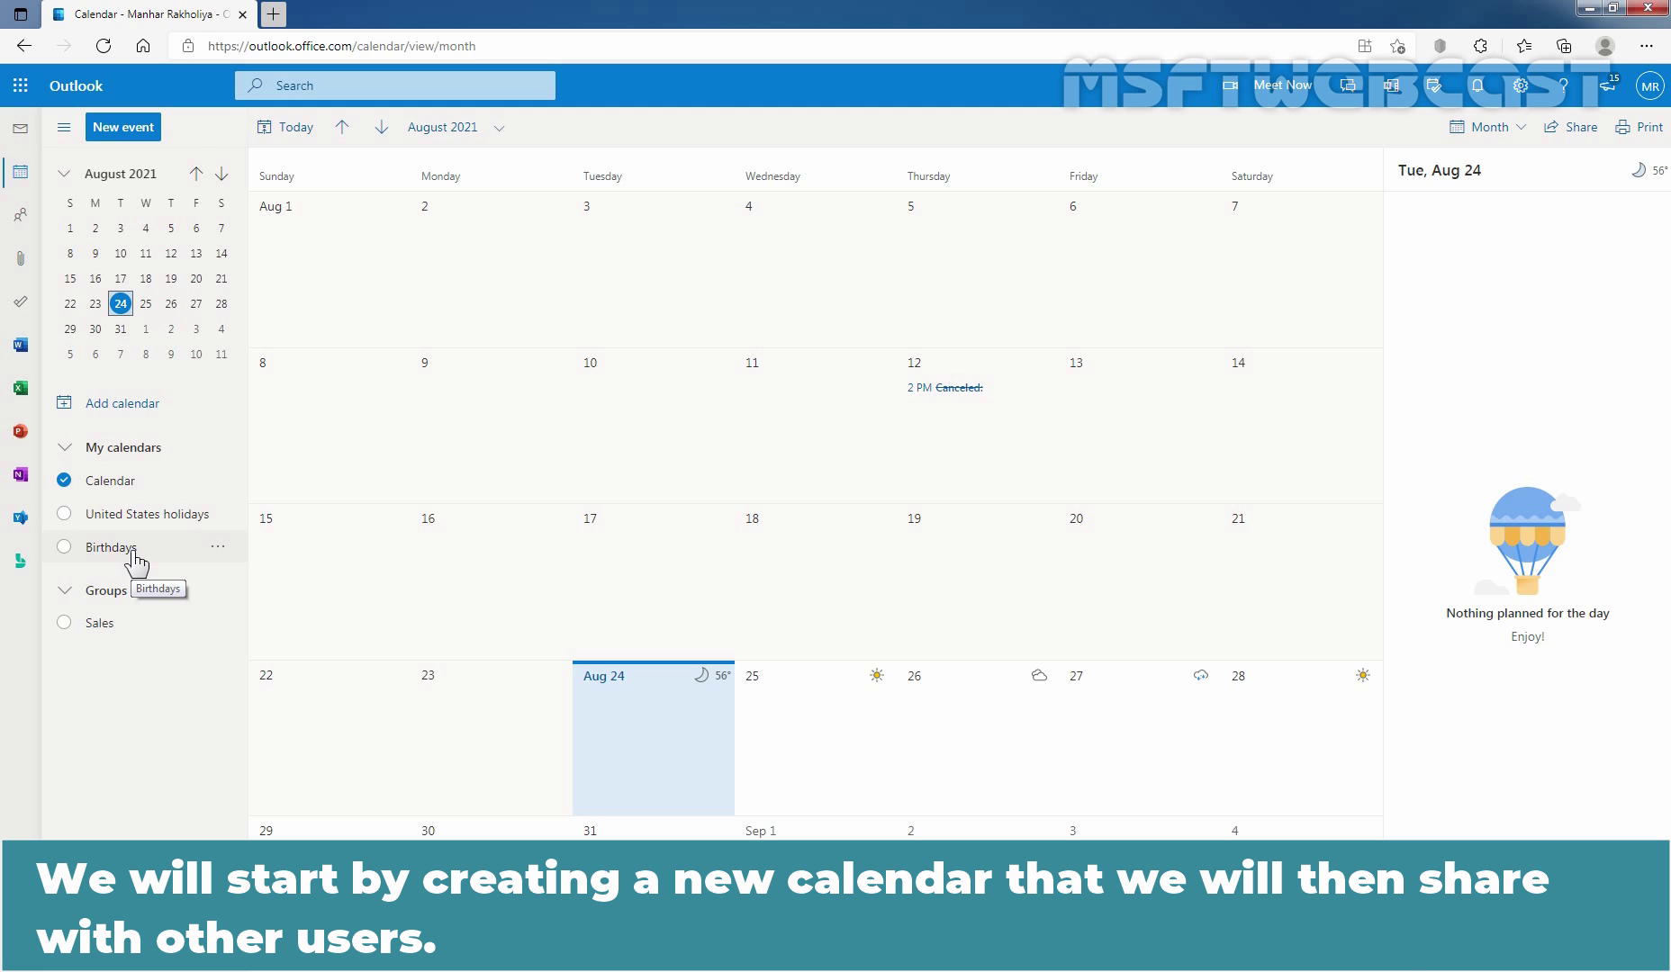
From Add calendar, look at personal calendar options and open the Create blank calendar form.
left_click(126, 416)
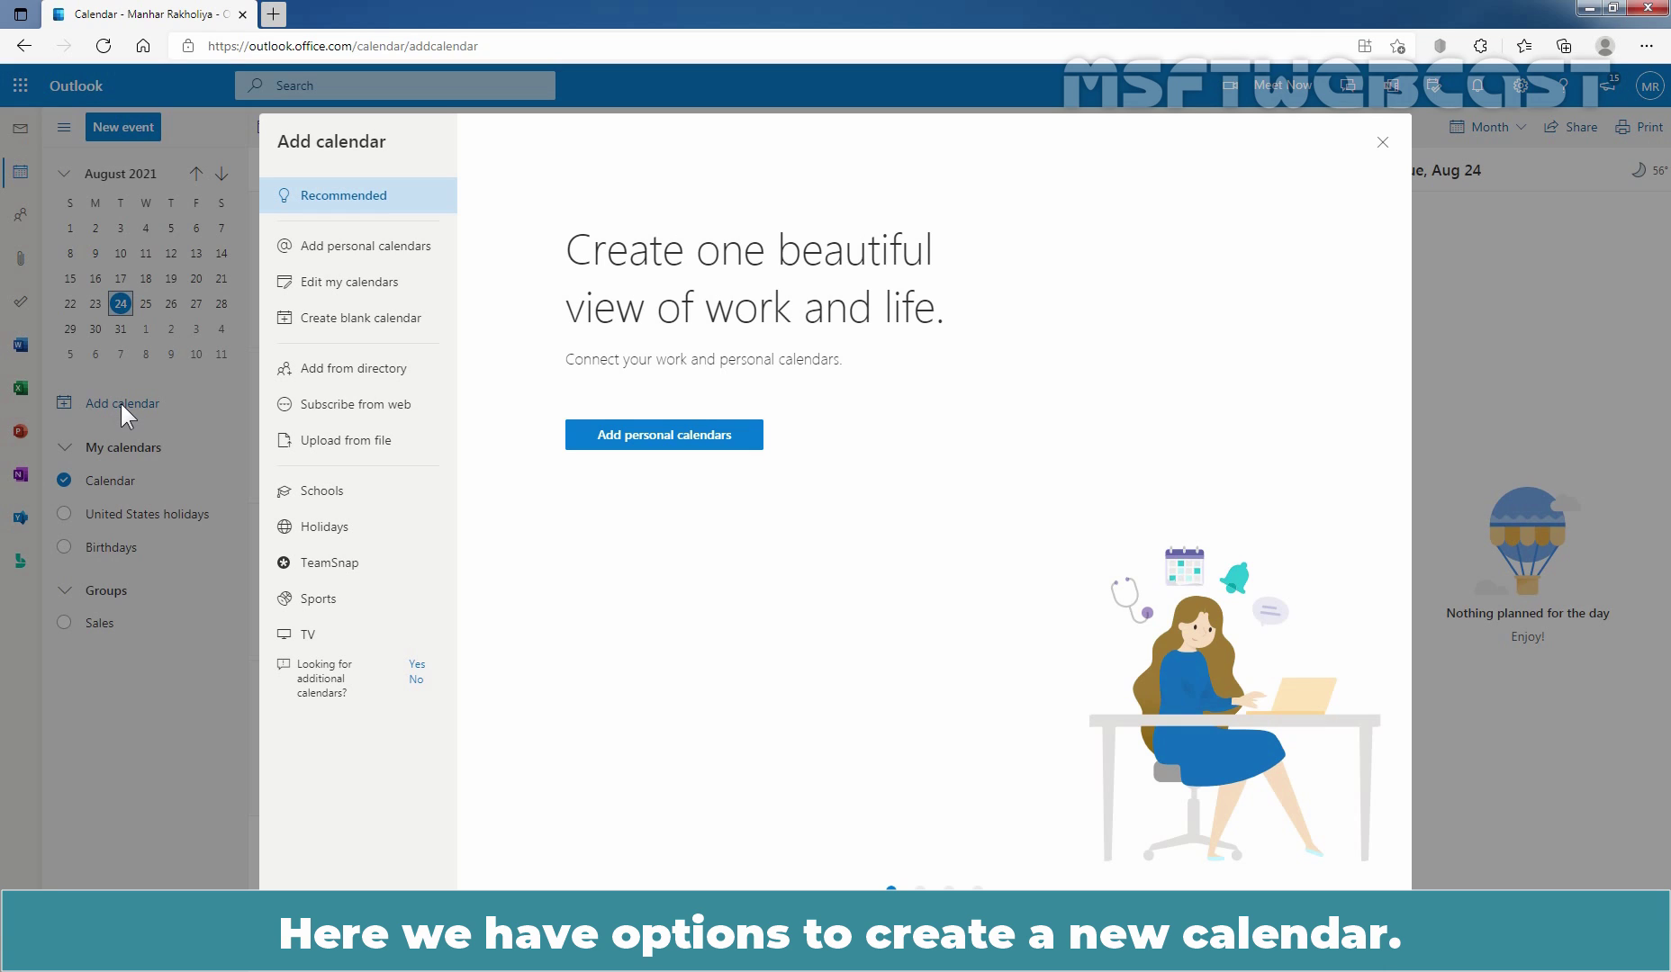
left_click(348, 262)
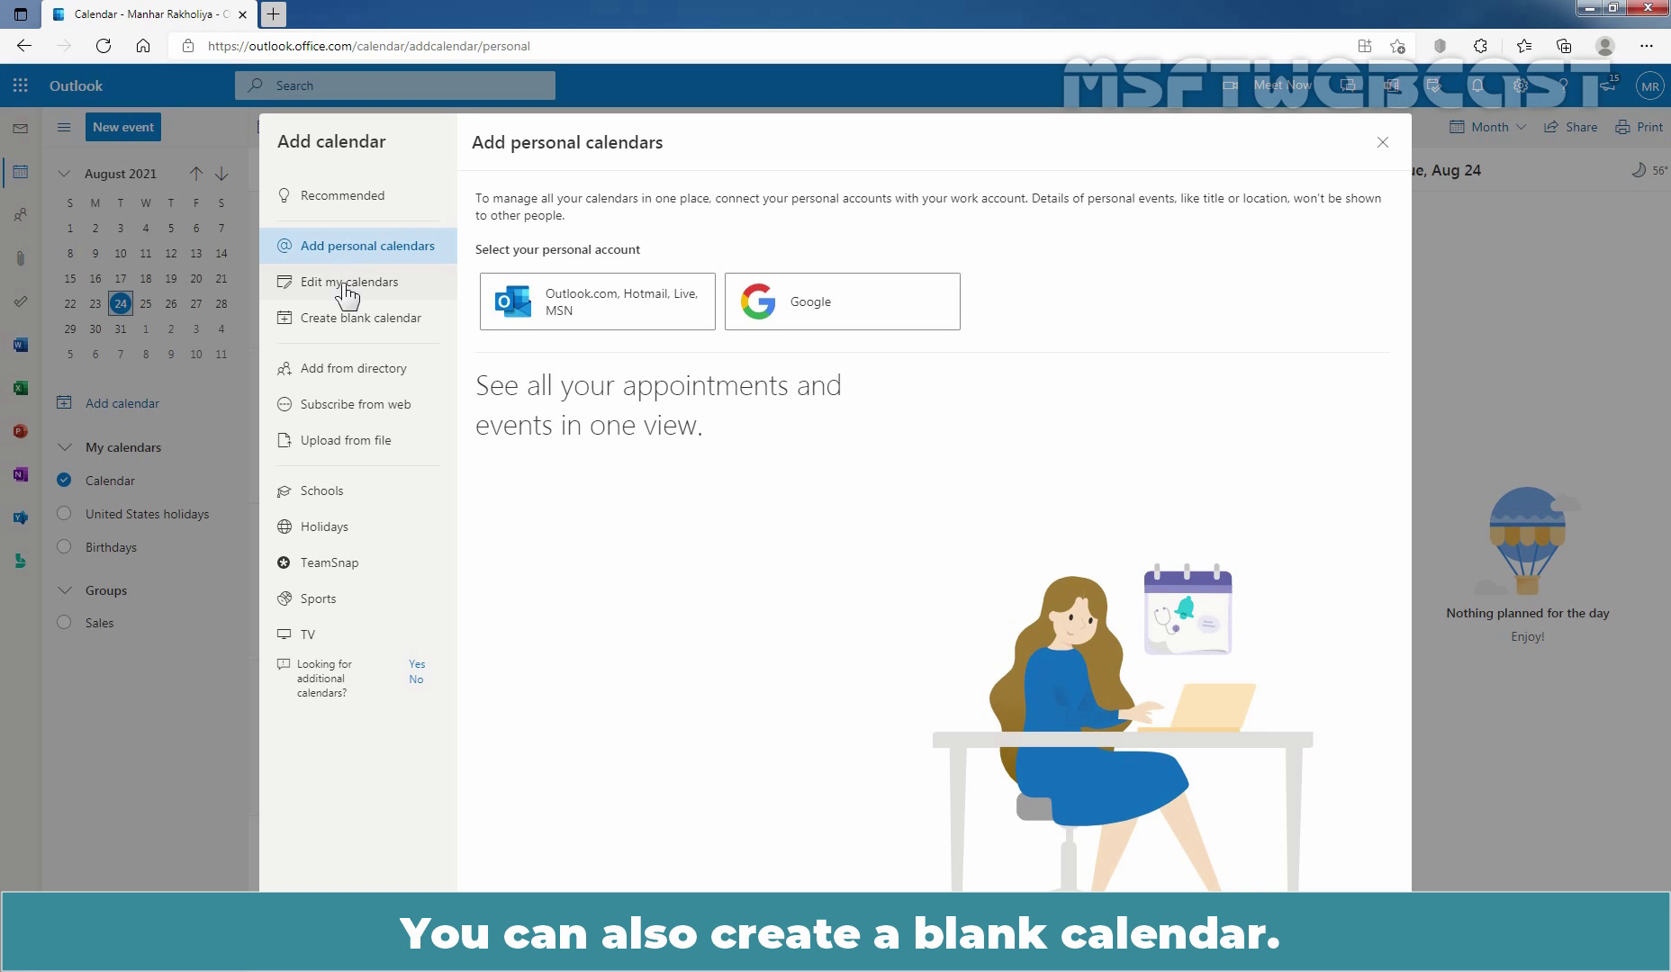
left_click(335, 330)
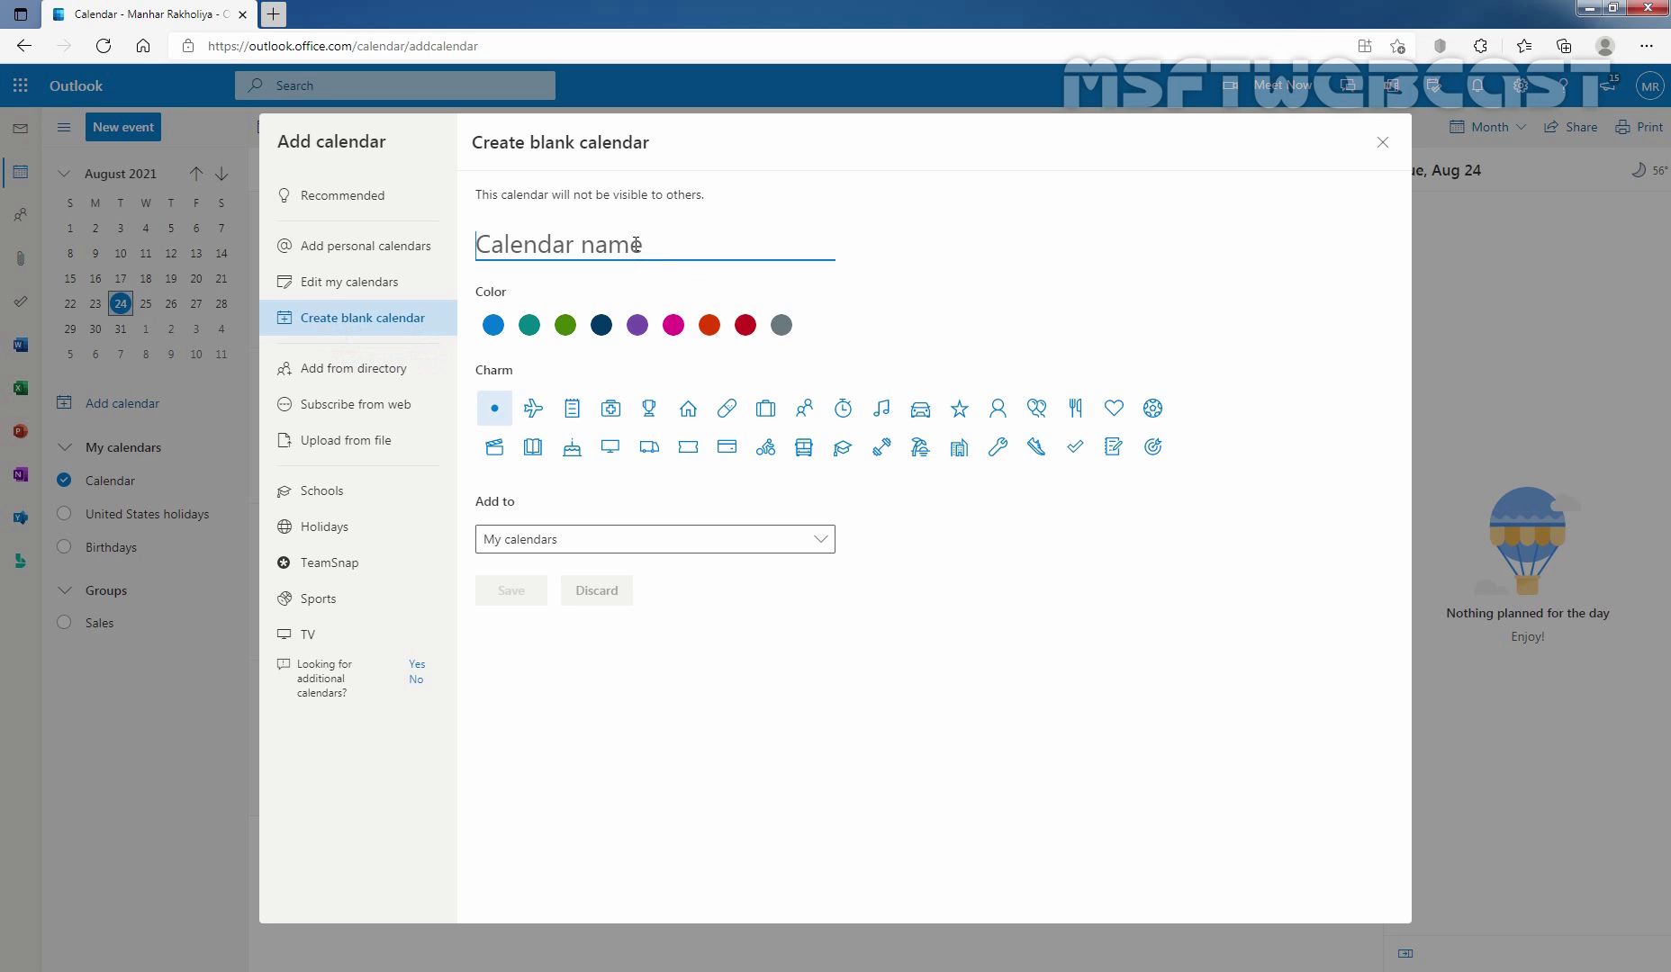
Create and save a calendar named 'IPL 2021' with magenta colour and a trophy charm.
type("IPL 2021")
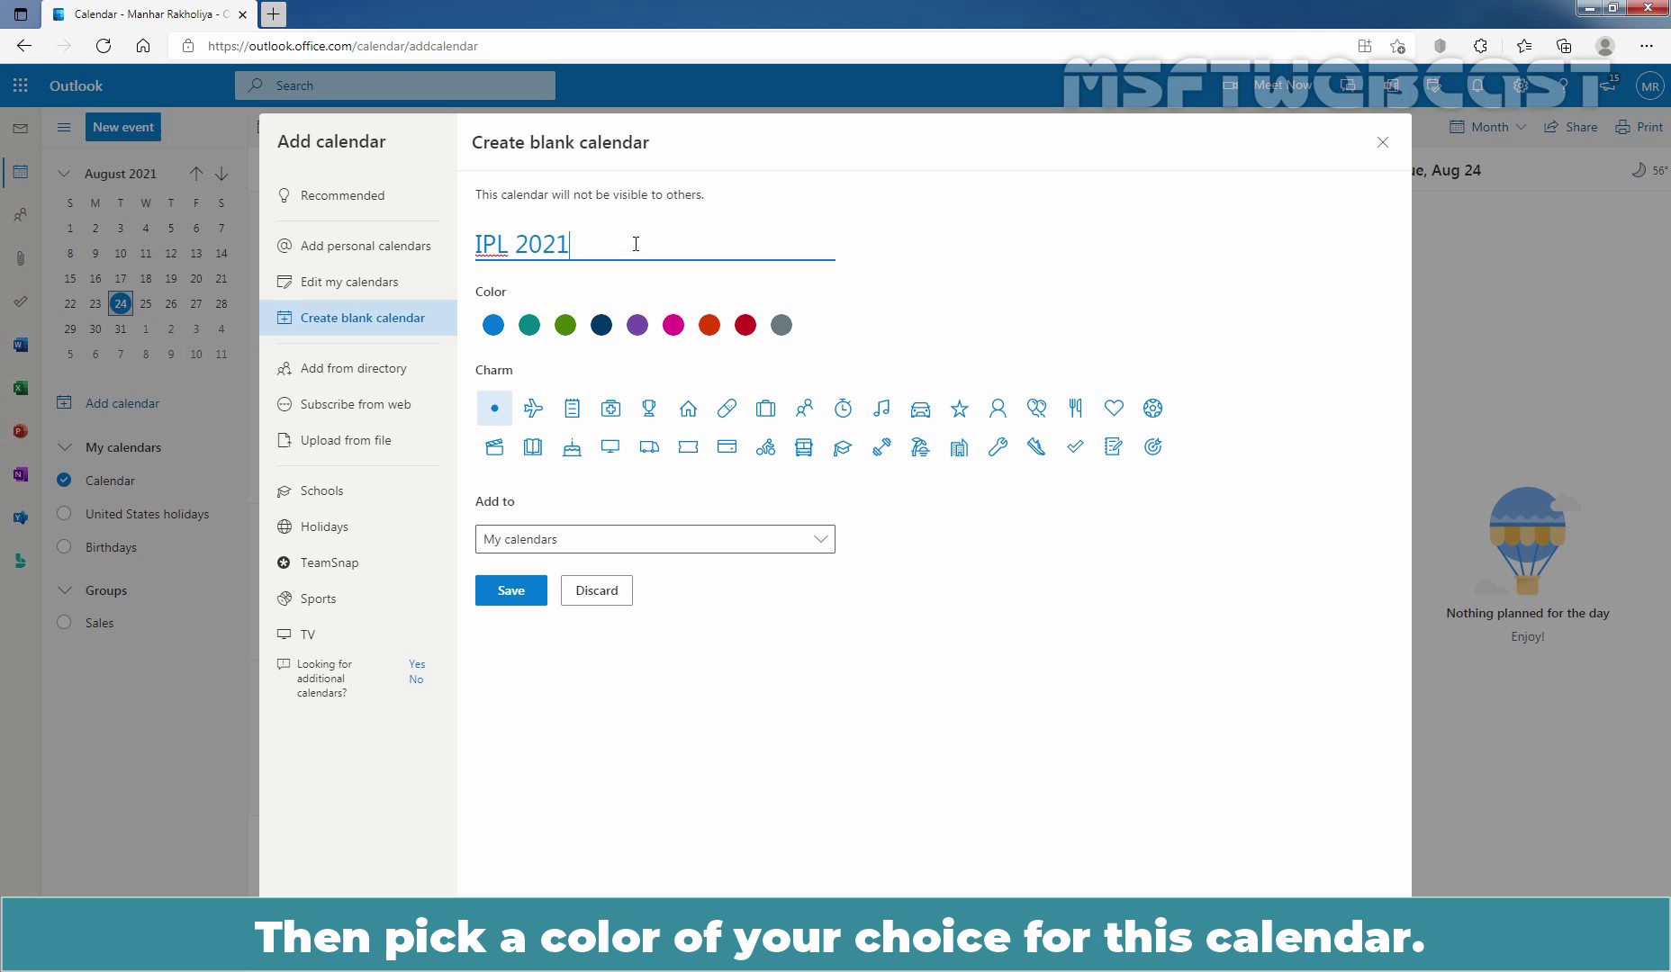
left_click(673, 326)
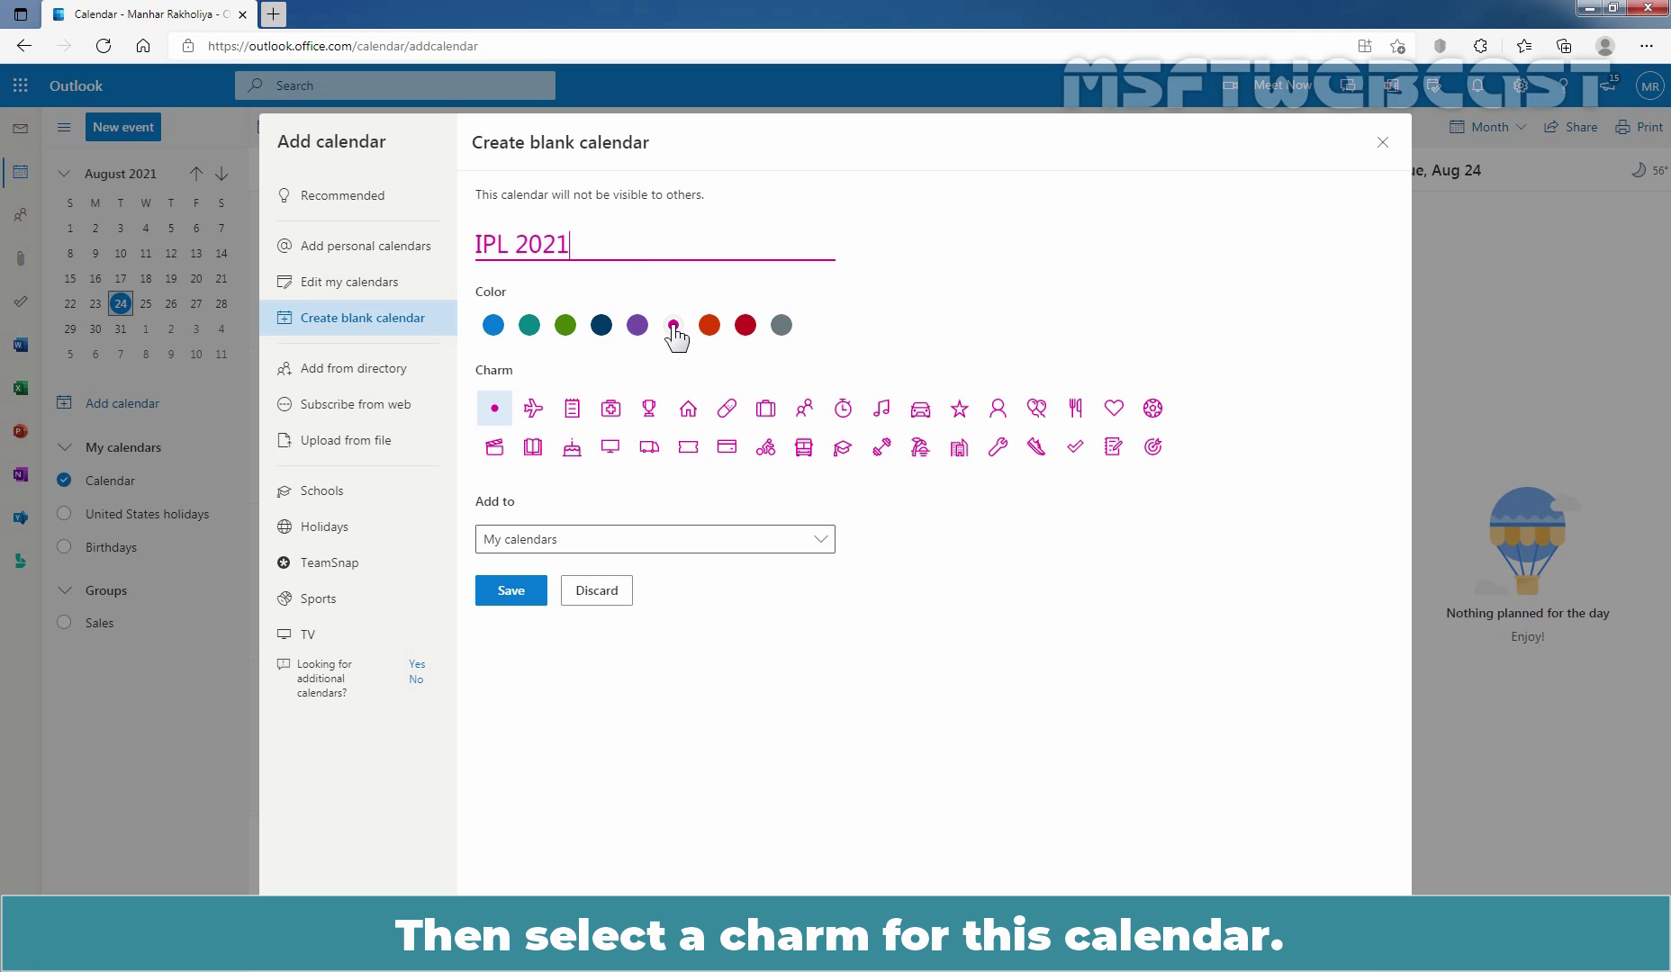
left_click(649, 411)
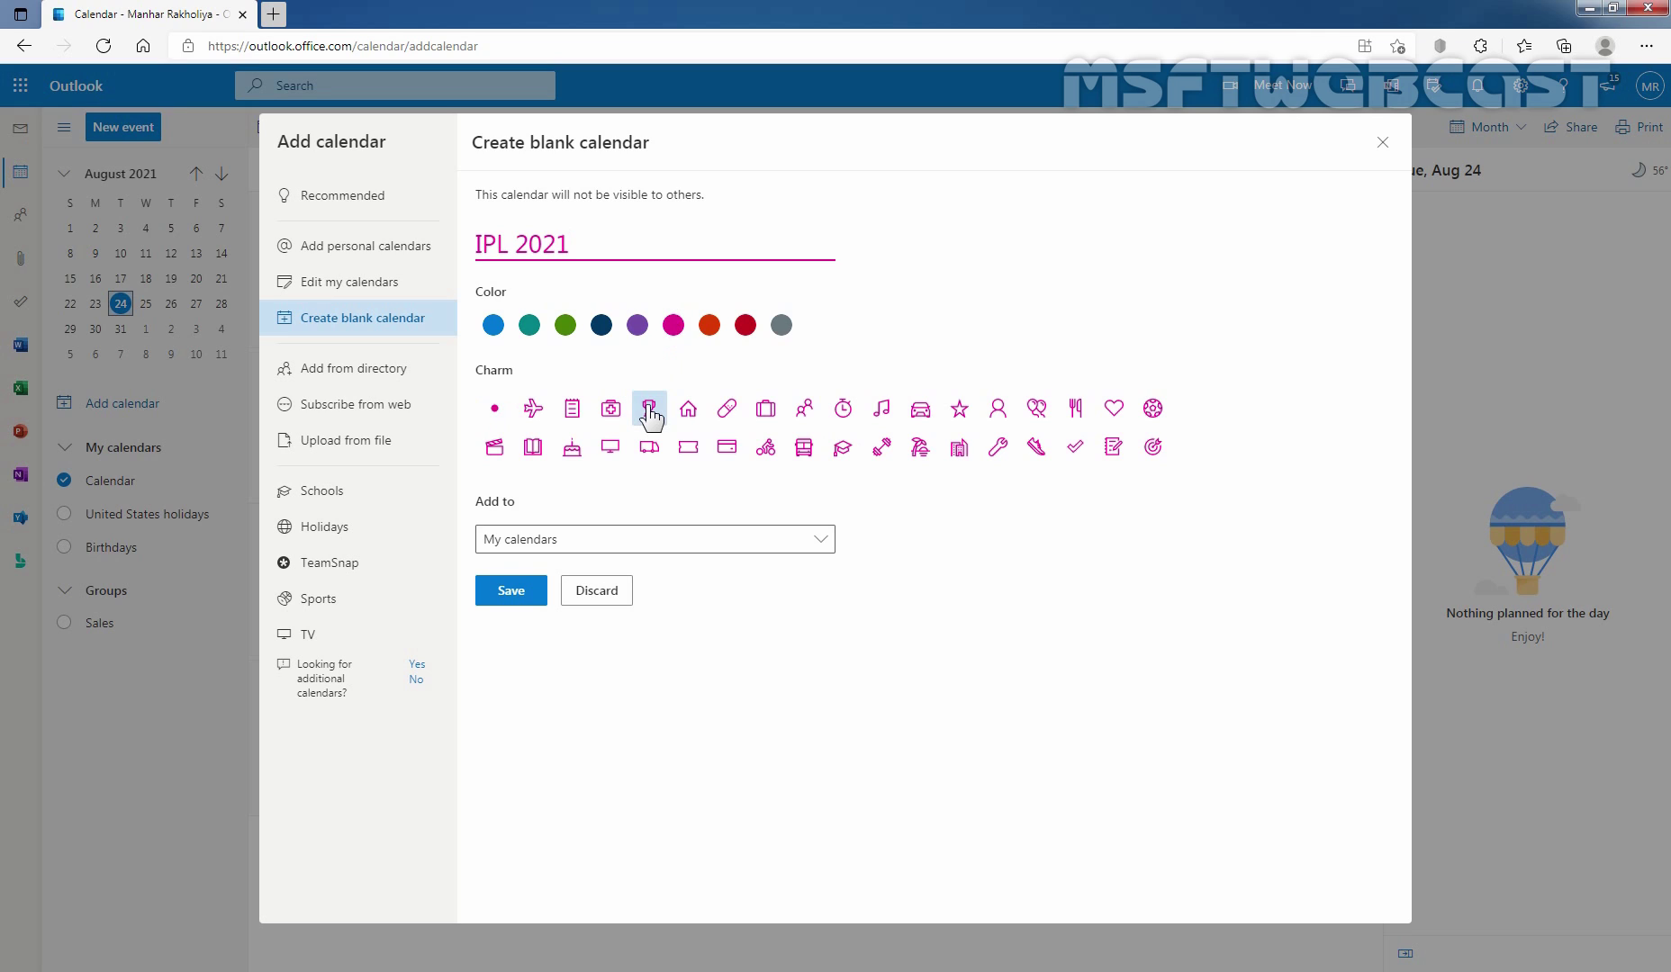
left_click(510, 592)
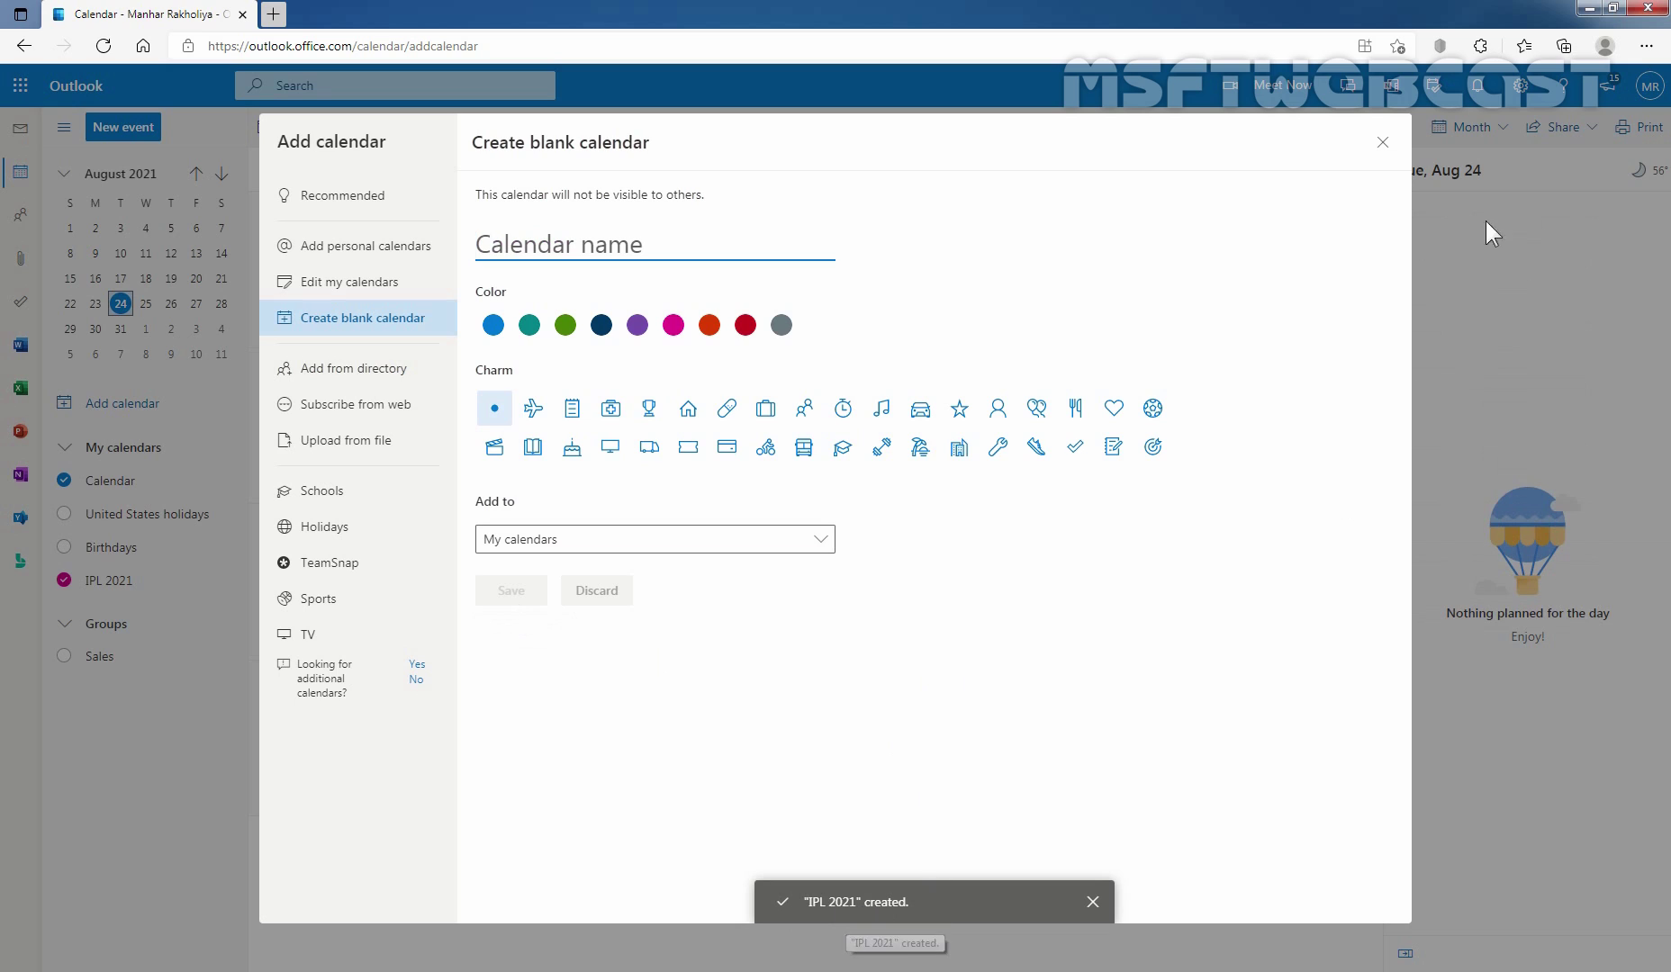
Close the Add calendar dialog and untick the default Calendar under My calendars.
left_click(1383, 142)
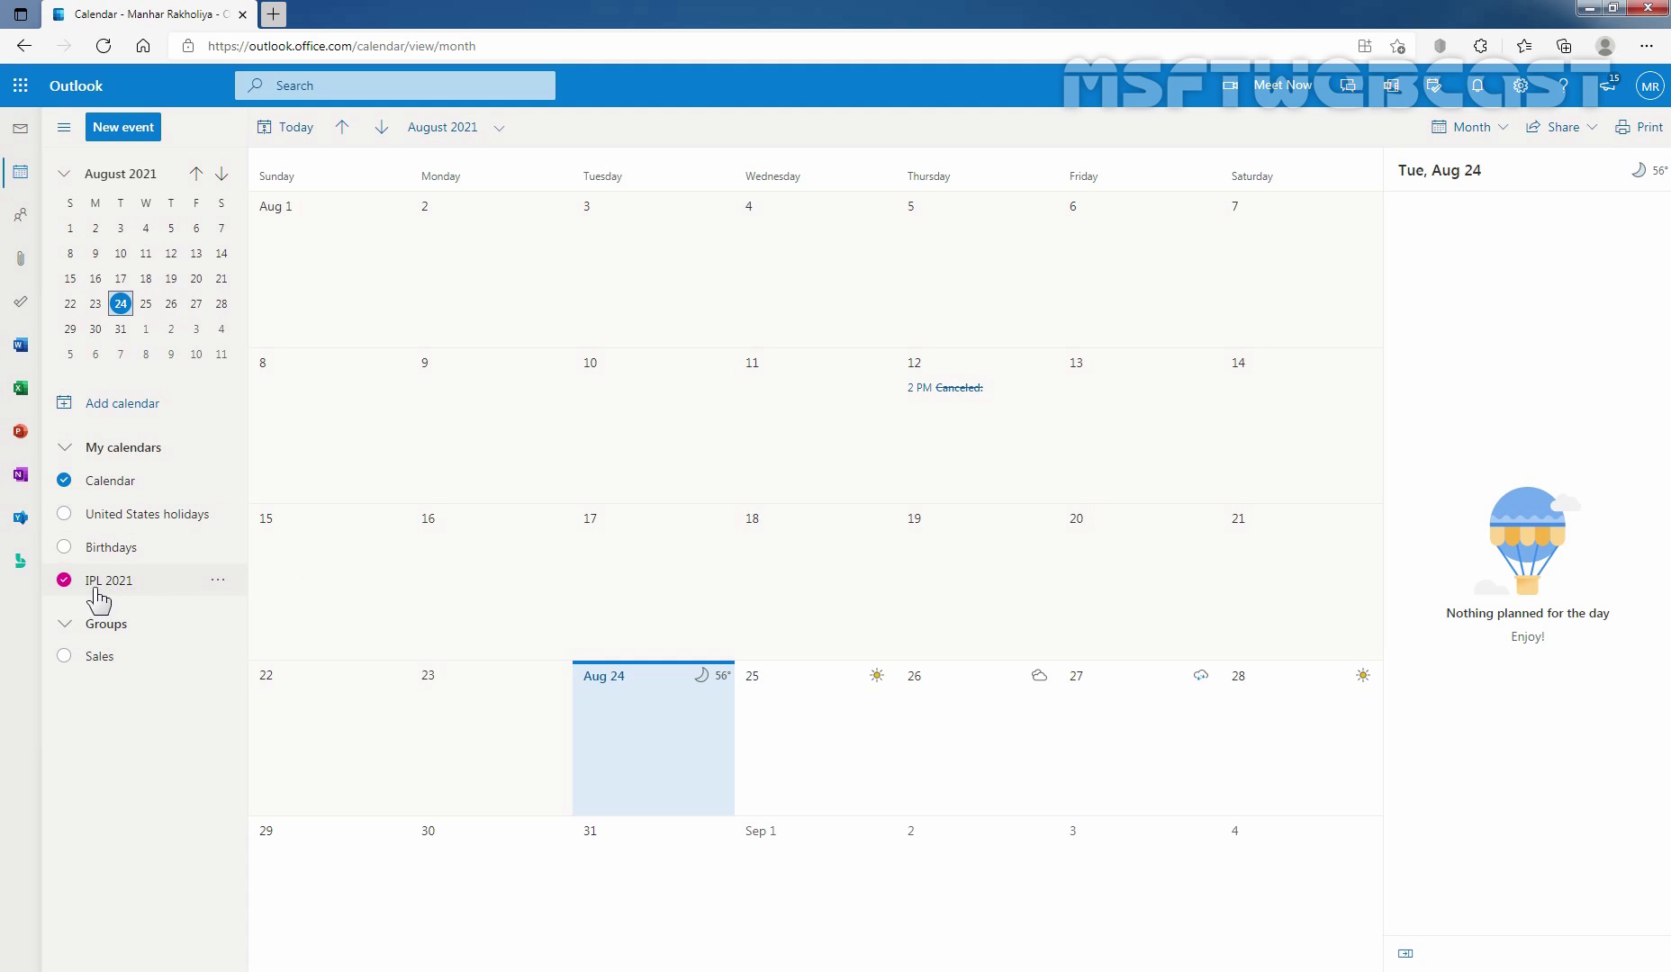
left_click(64, 480)
left_click(64, 484)
left_click(64, 482)
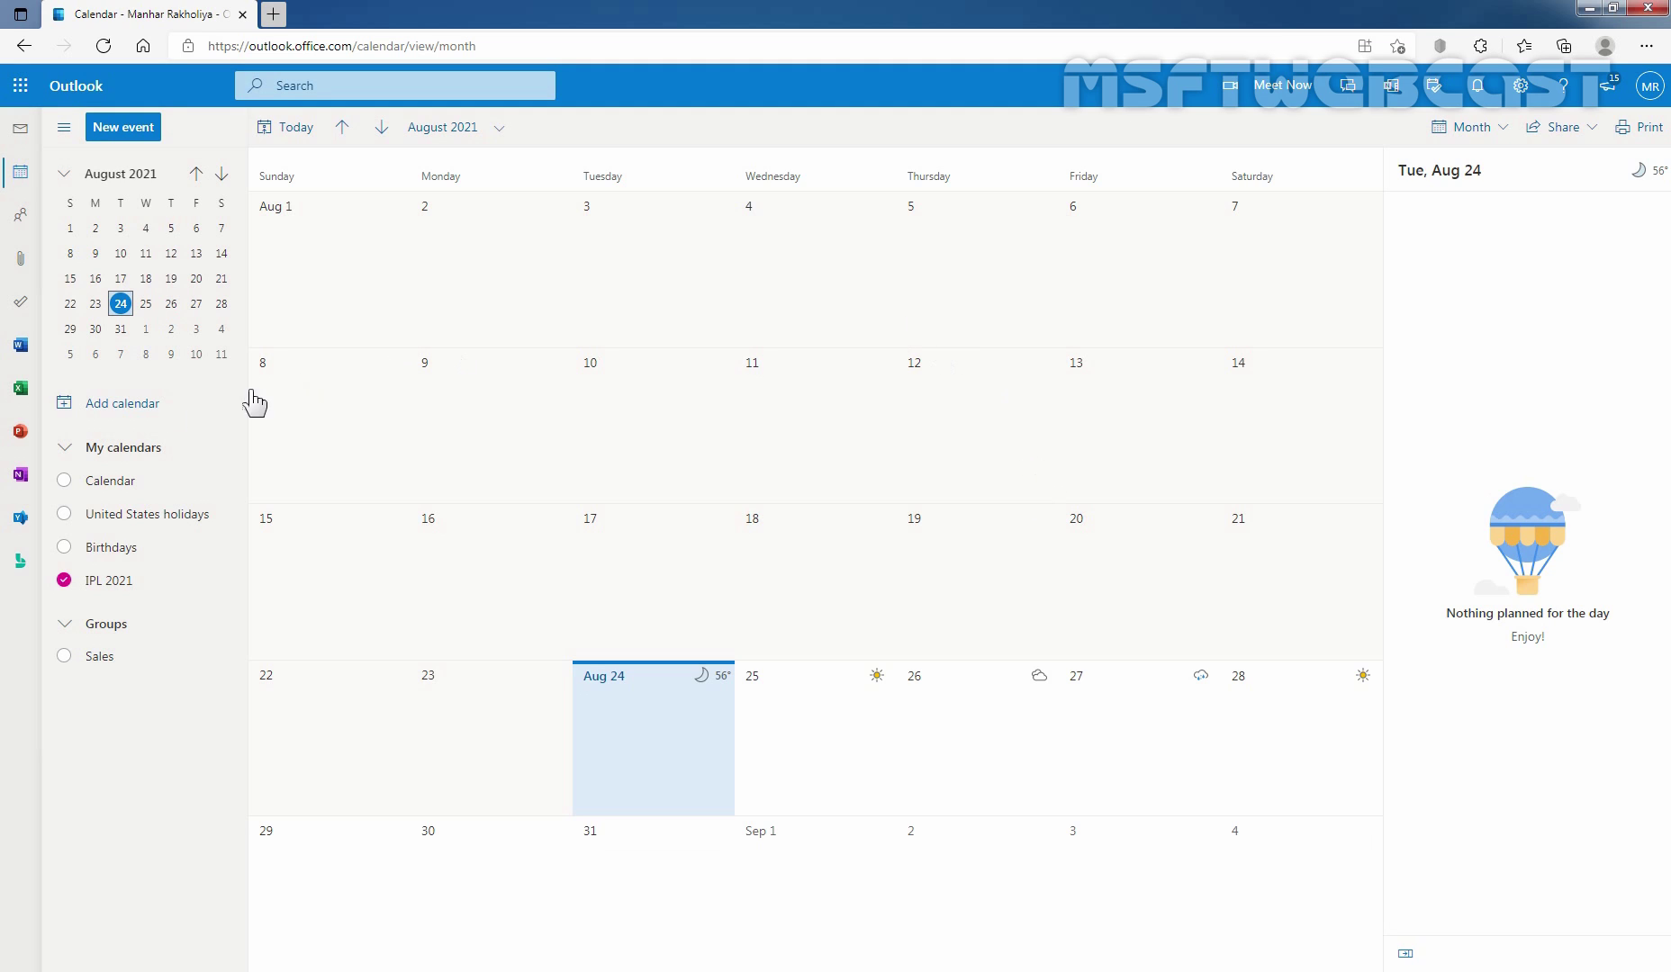
In Add calendar, view Subscribe from web, then open the Upload from file form.
left_click(126, 403)
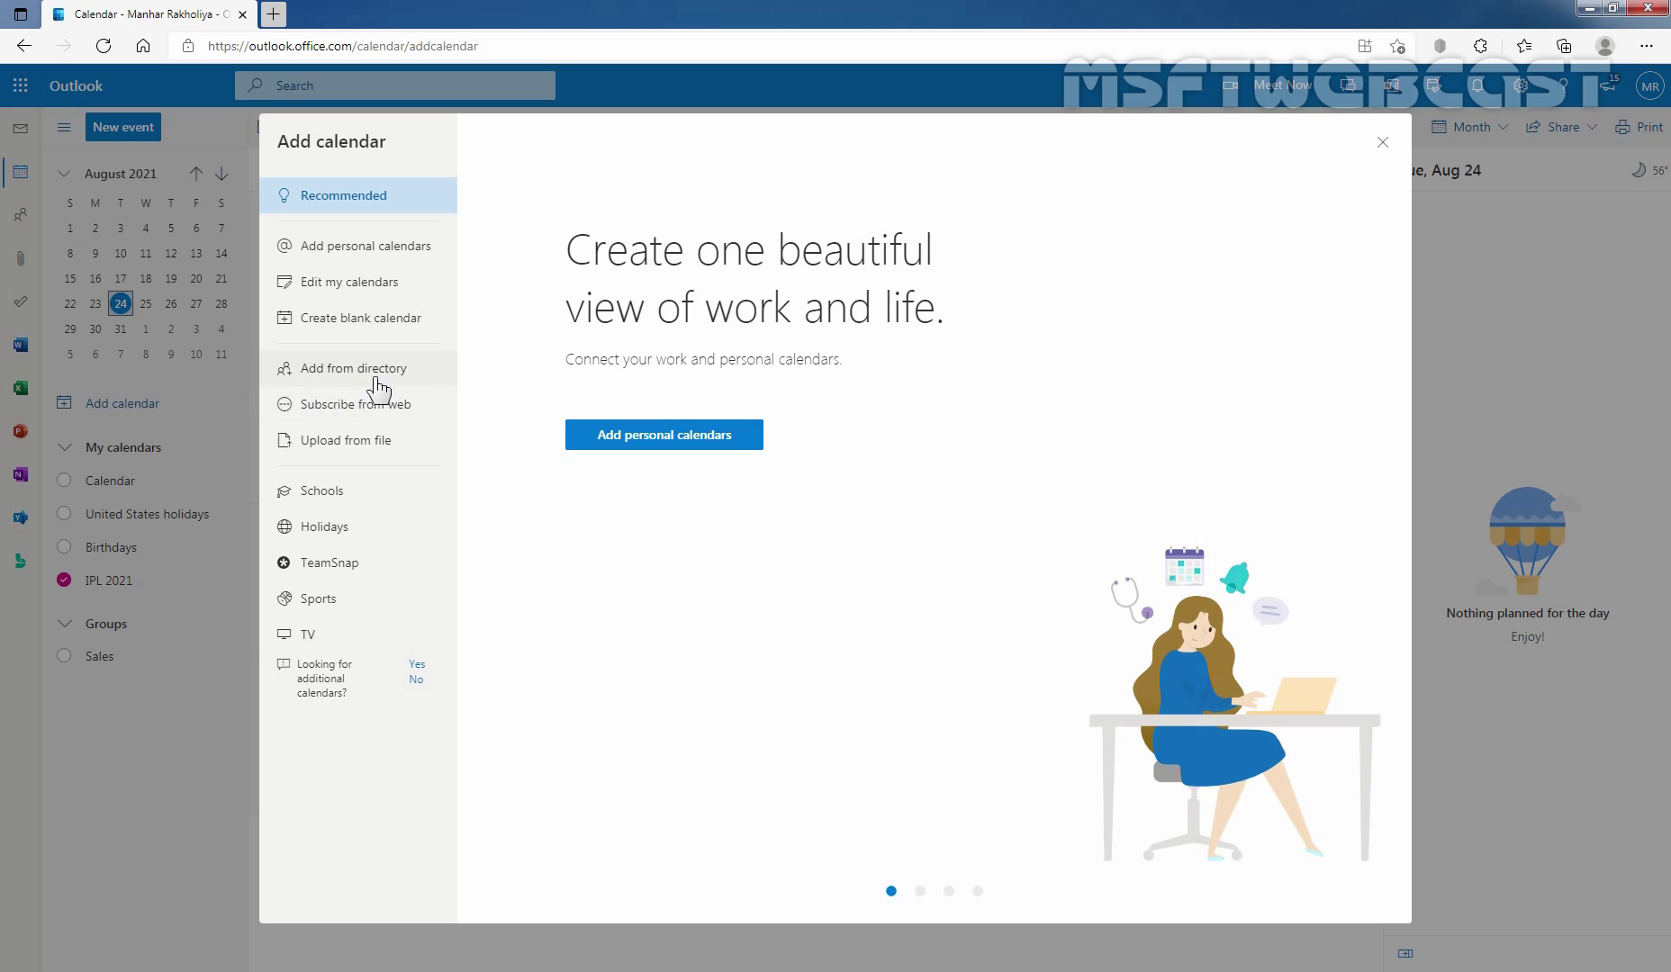
left_click(347, 420)
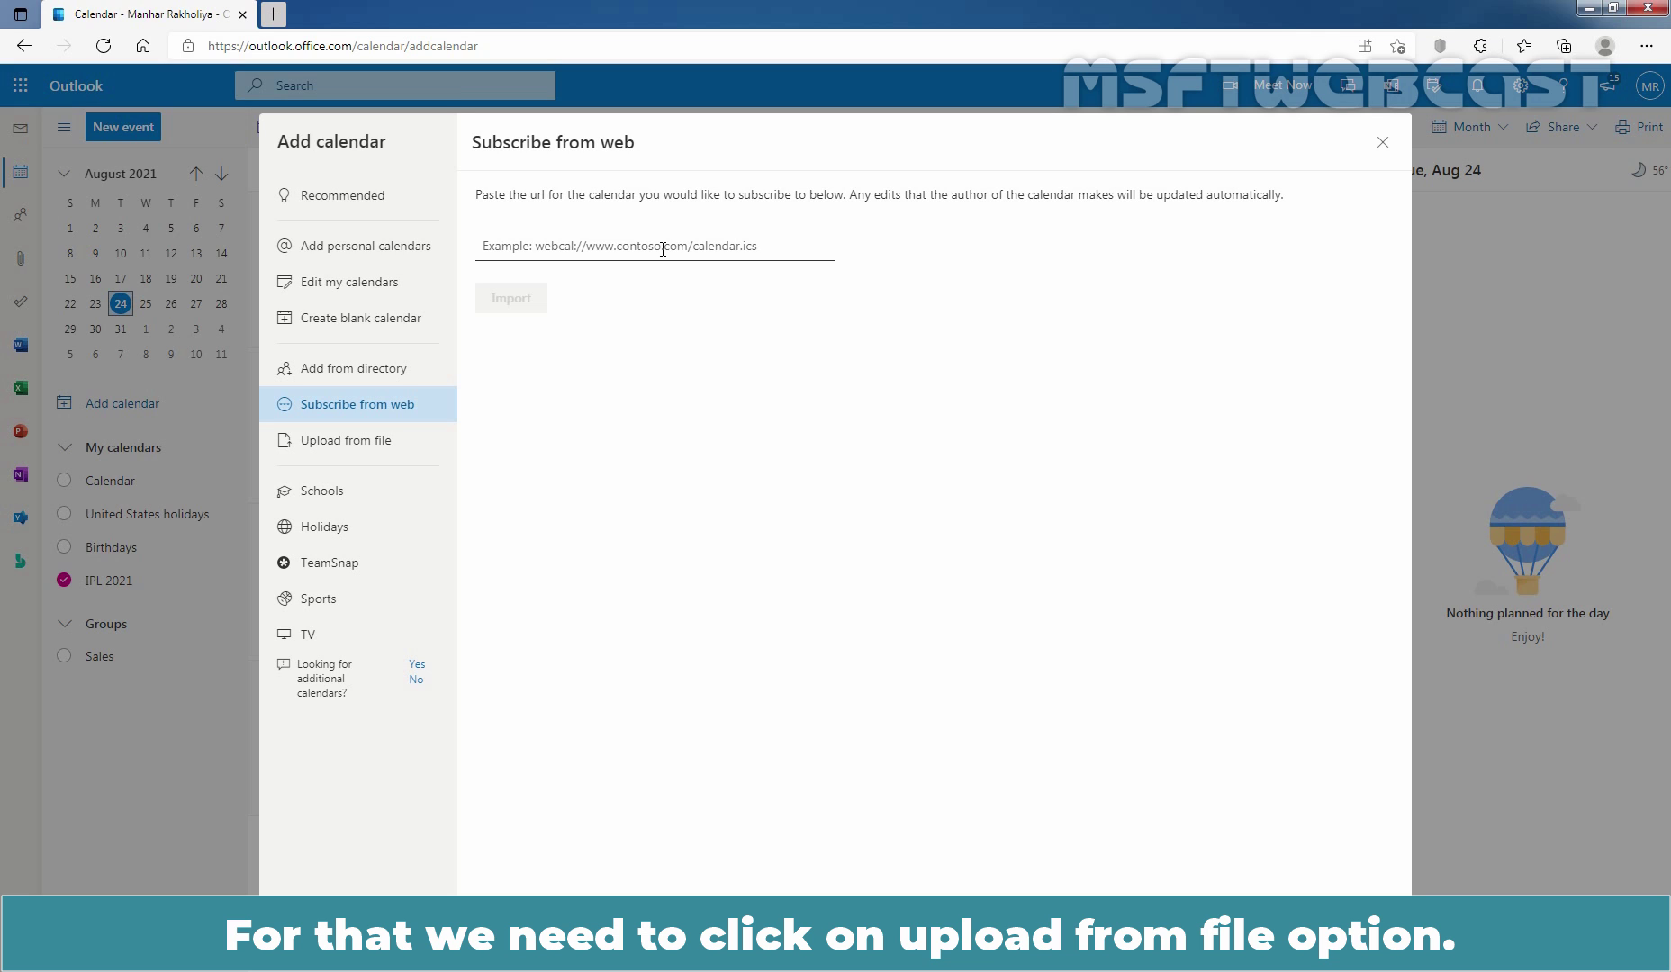
left_click(340, 445)
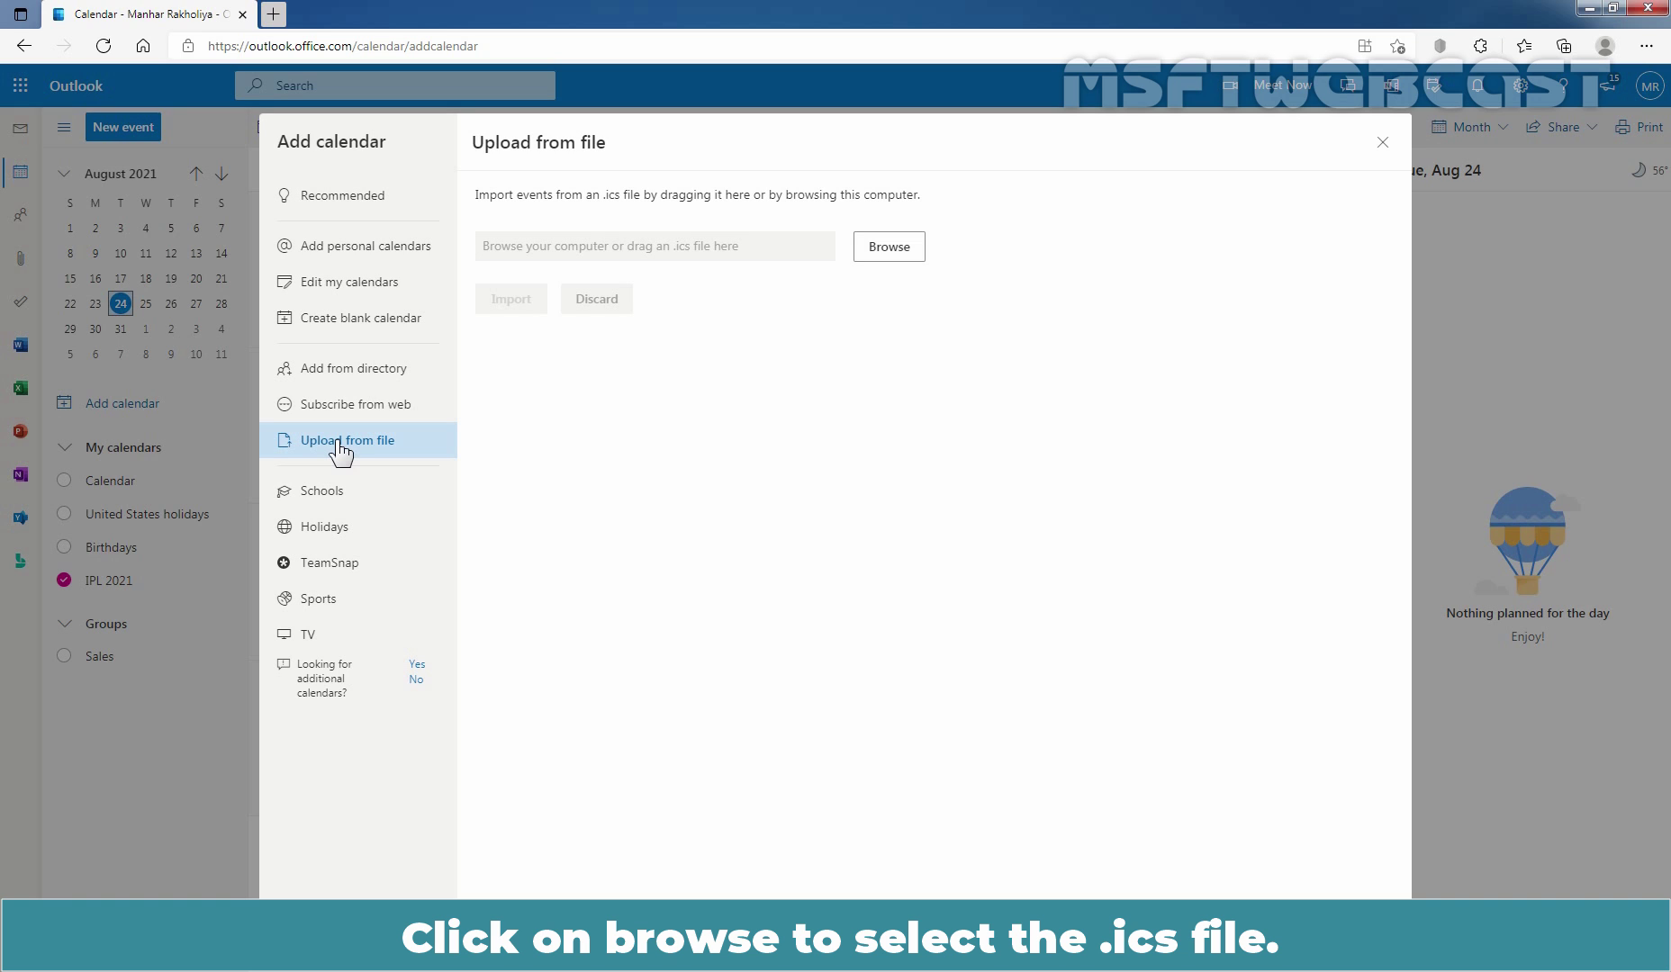
Import ipl-2021-IndiaStandardTime.ics with IPL 2021 chosen as the destination calendar.
left_click(889, 247)
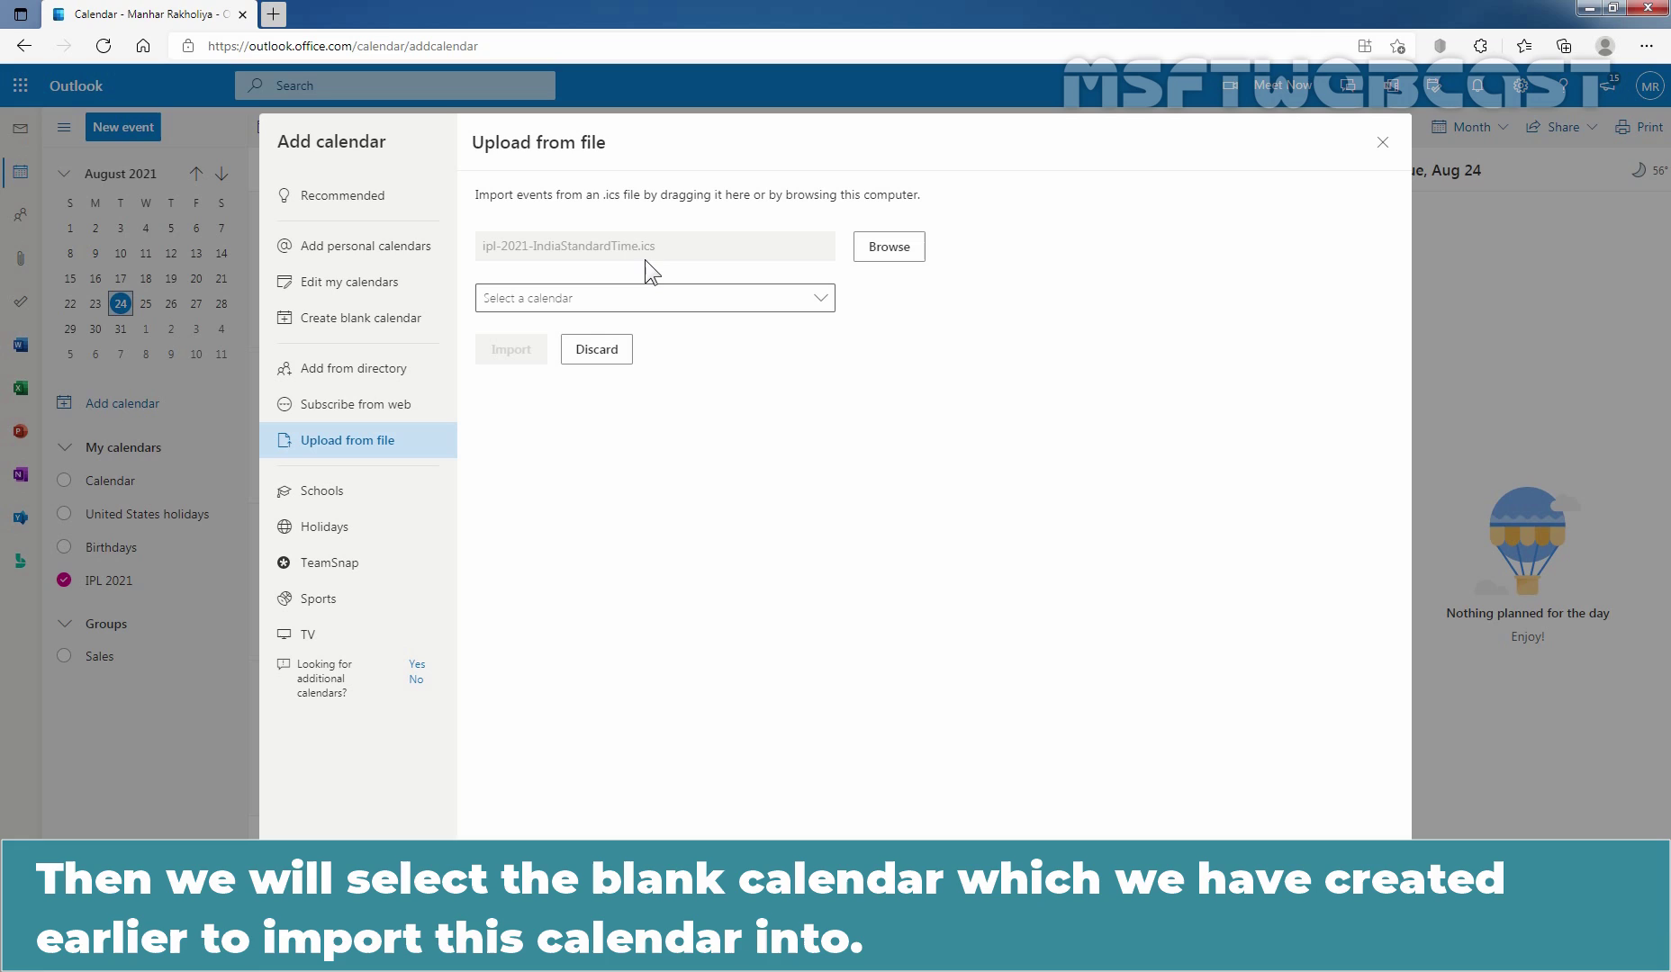
left_click(822, 306)
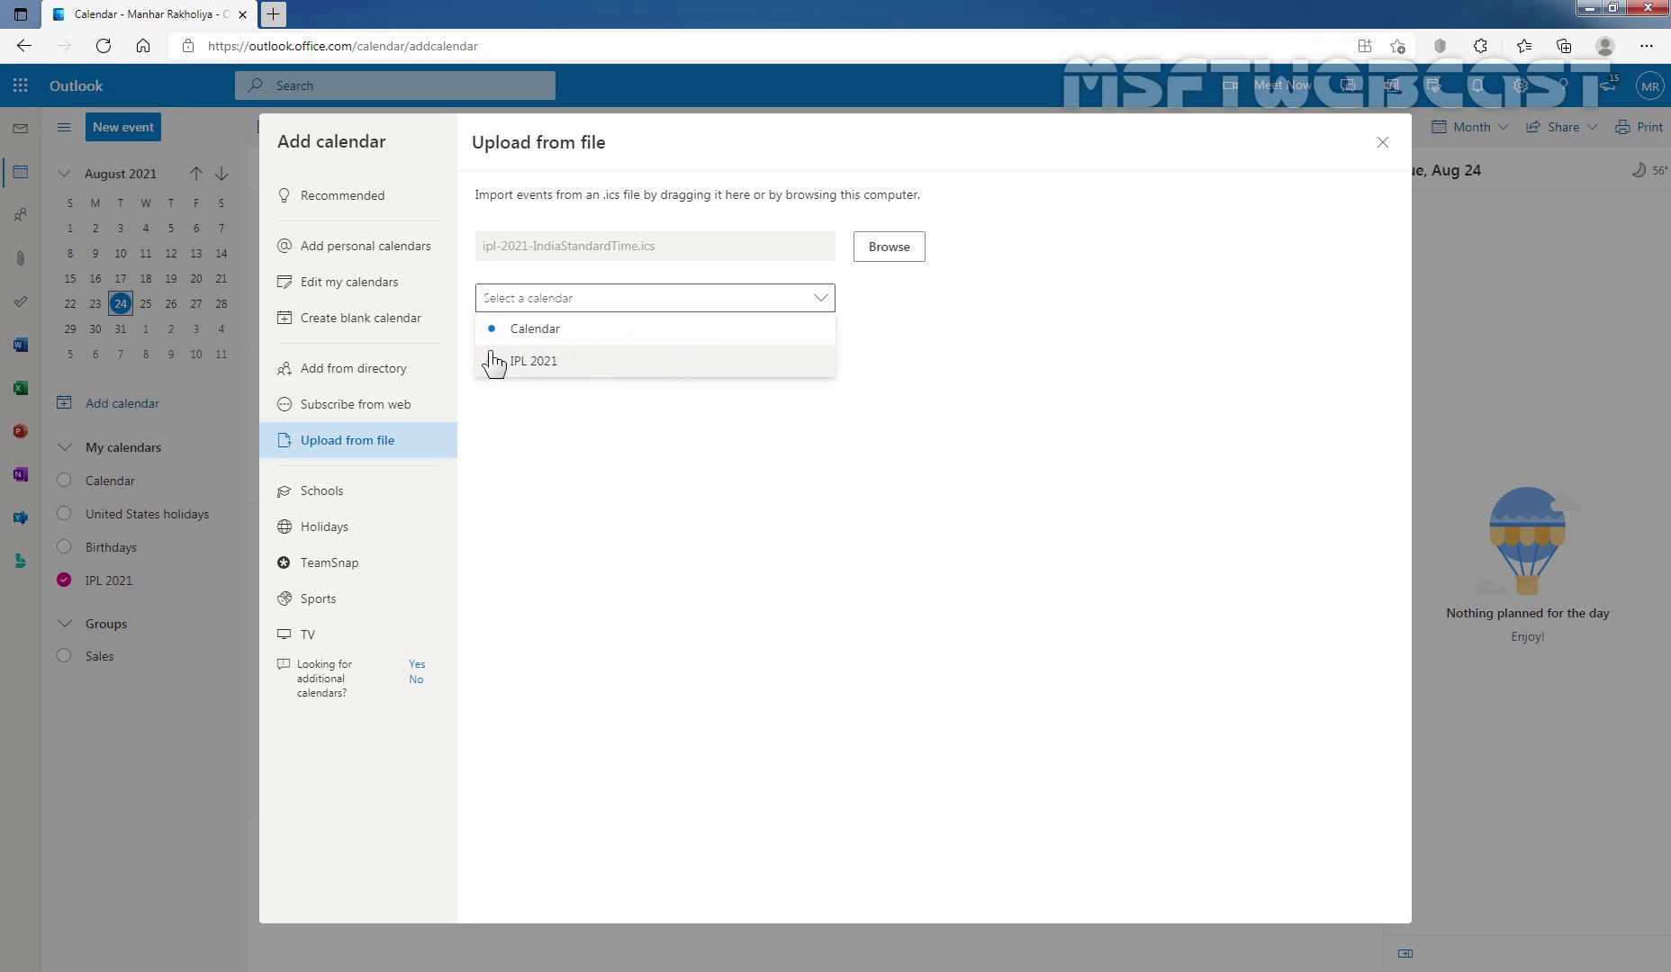
left_click(540, 364)
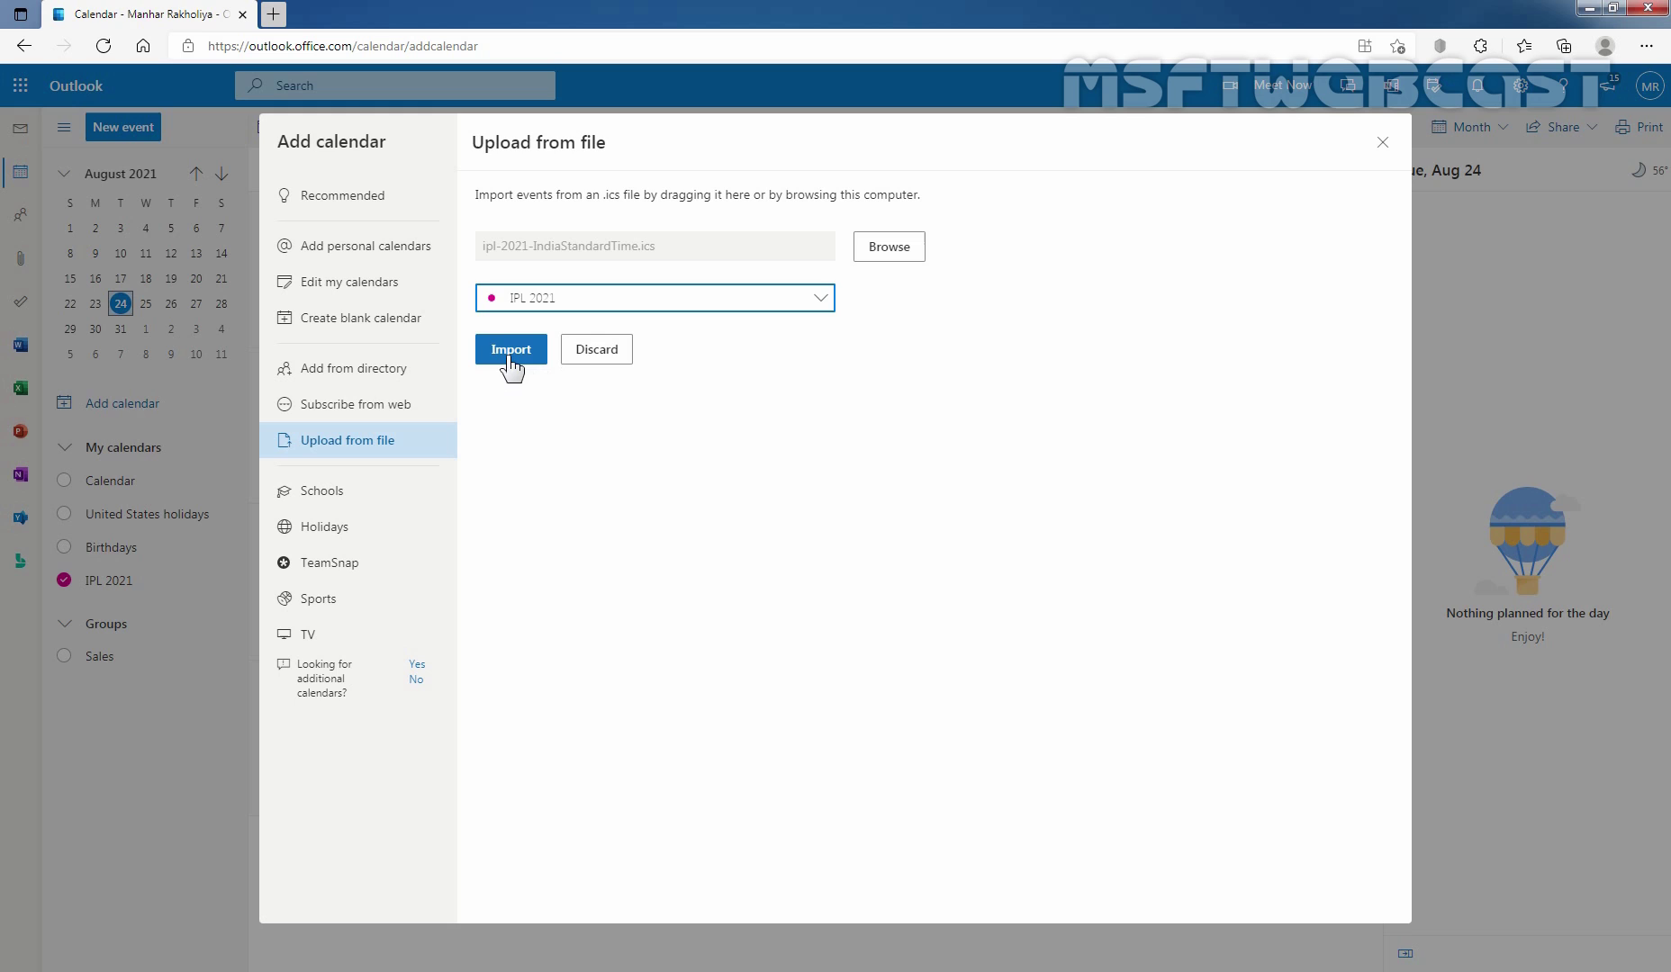
left_click(509, 351)
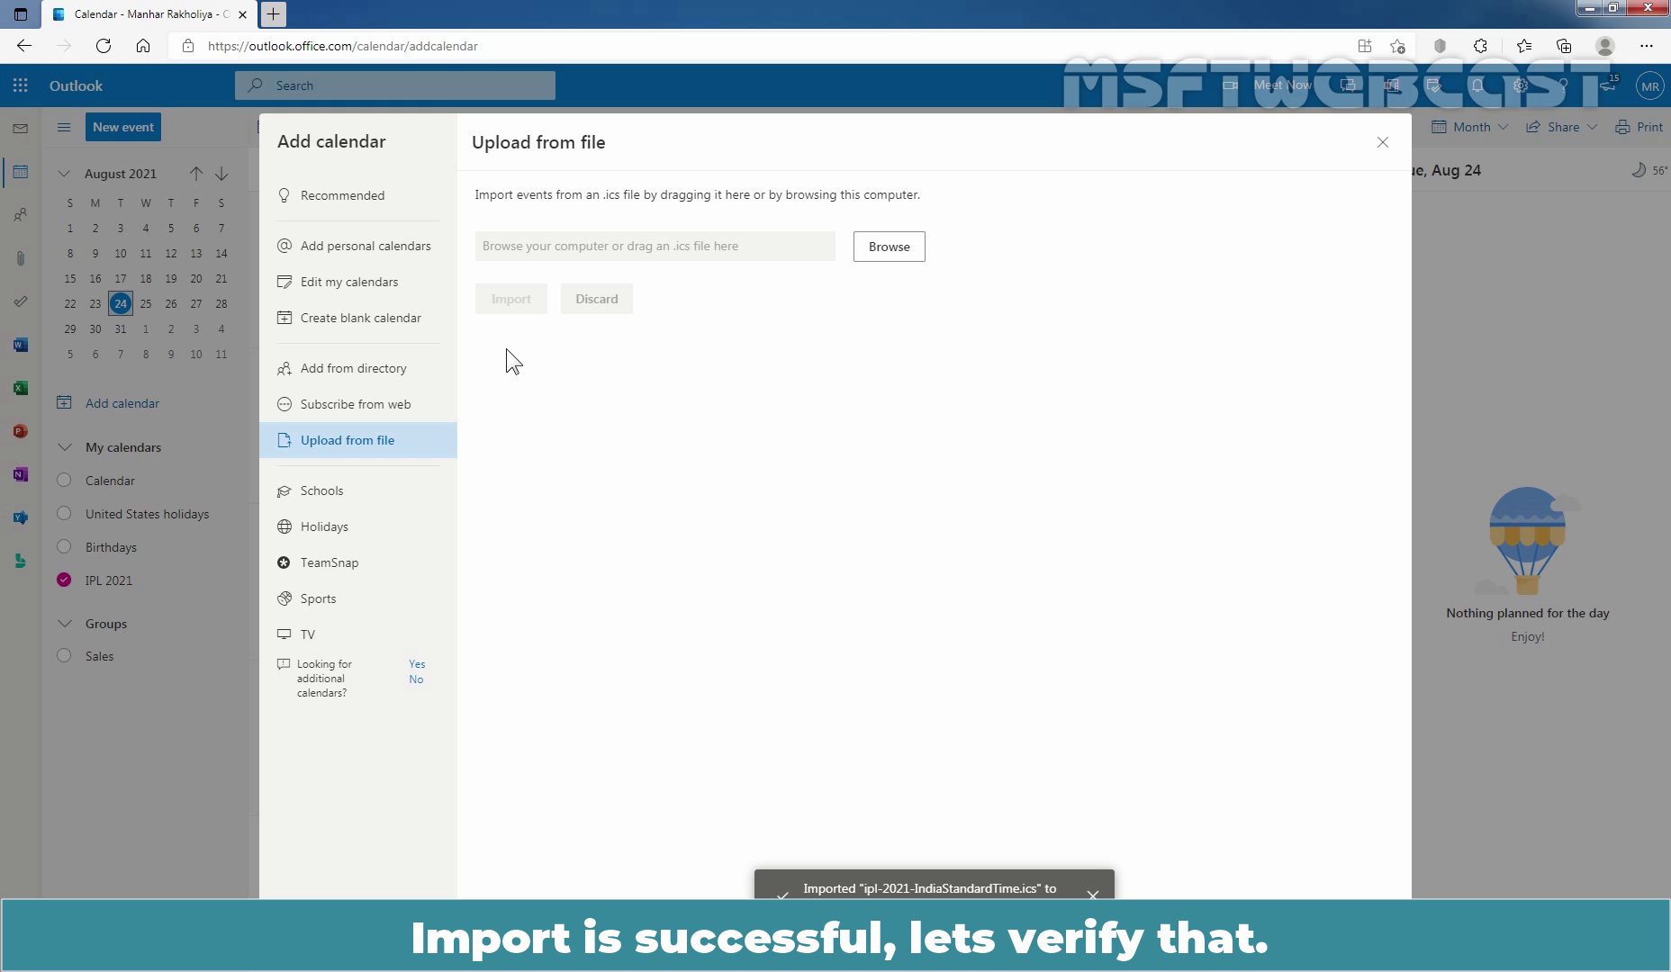
Close the import dialog, hide the default Calendar, and view September 2021's matches from Sep 19.
left_click(1382, 142)
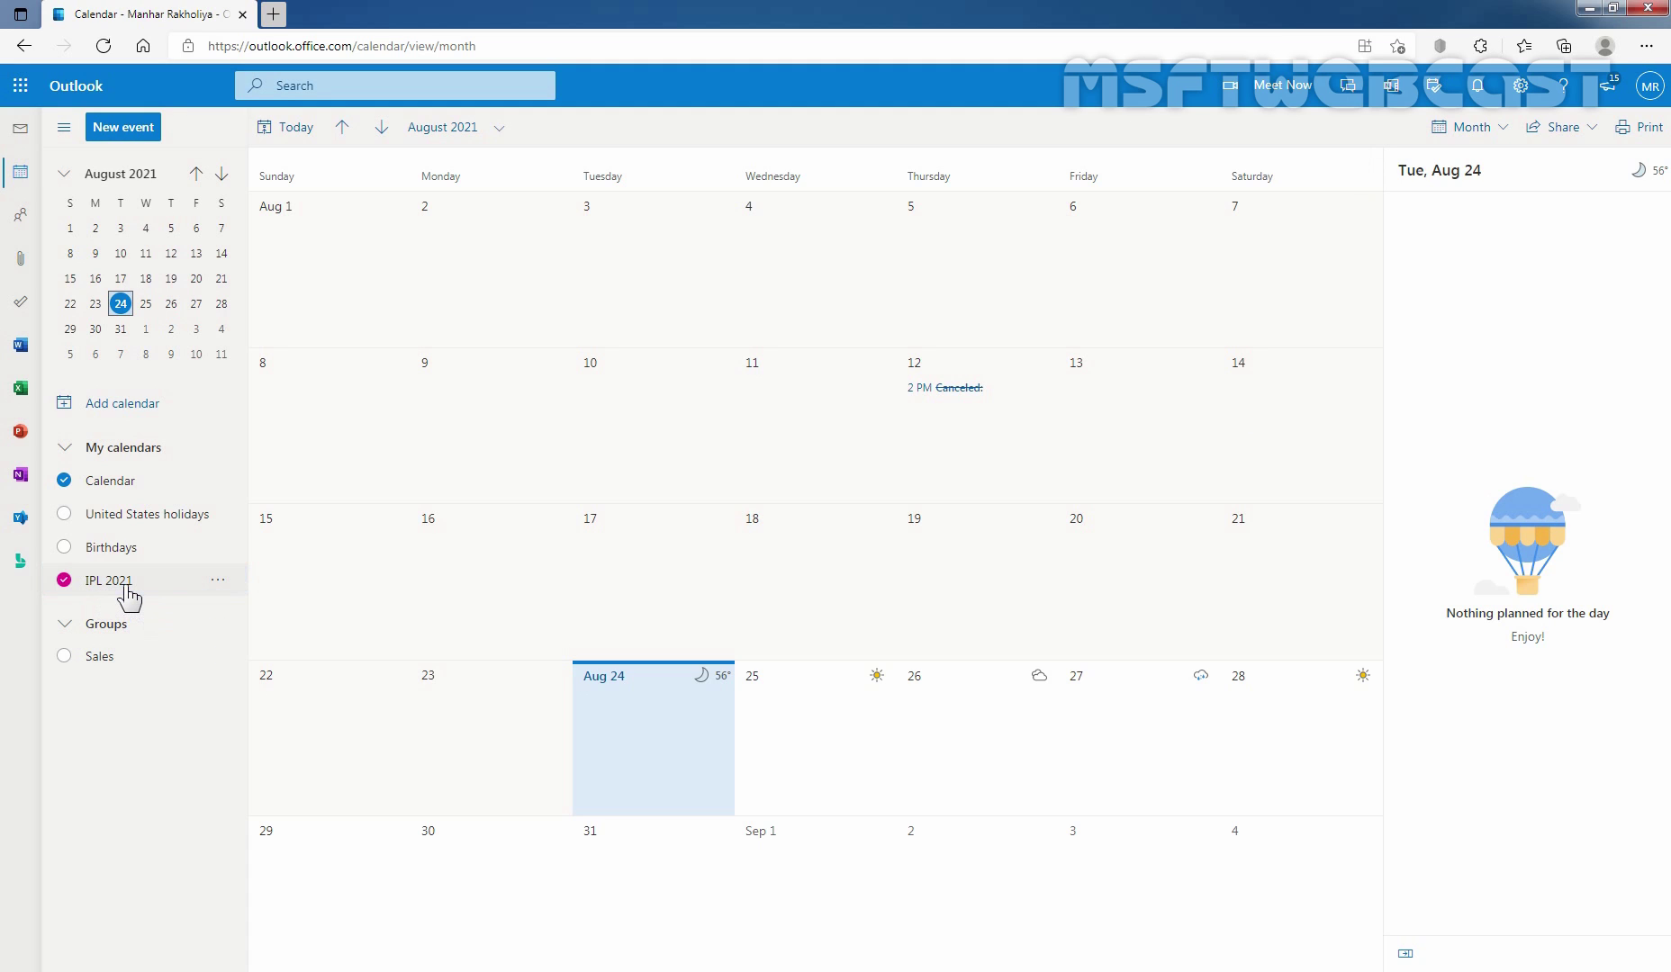
left_click(63, 482)
left_click(382, 129)
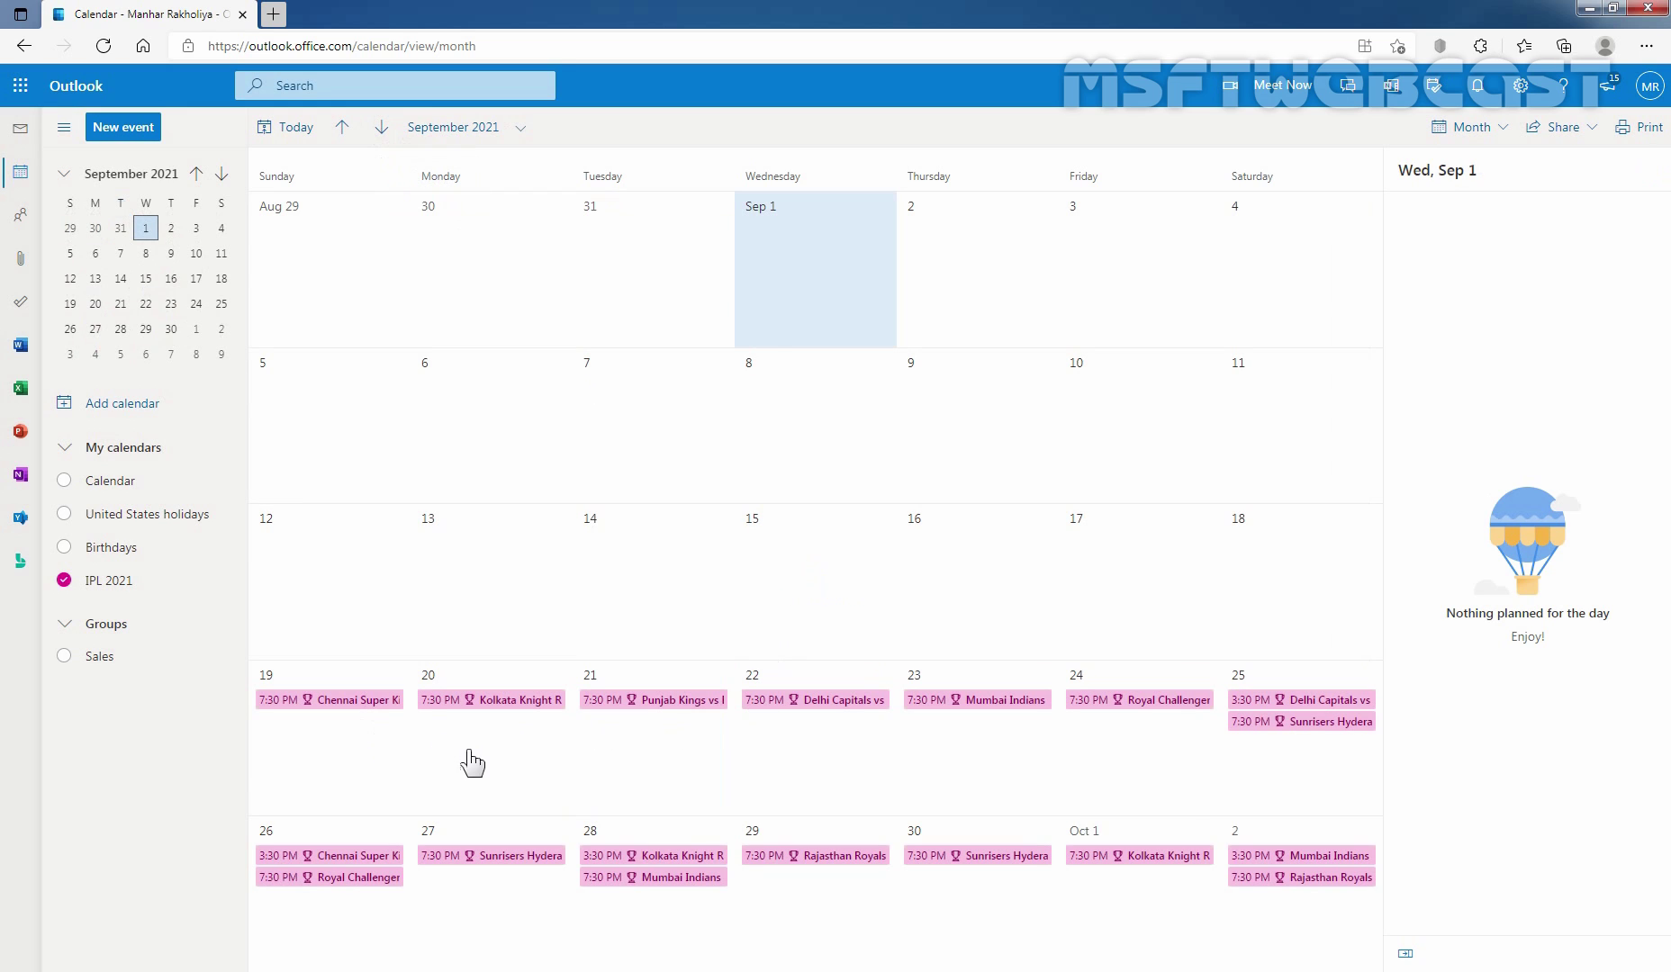
left_click(326, 750)
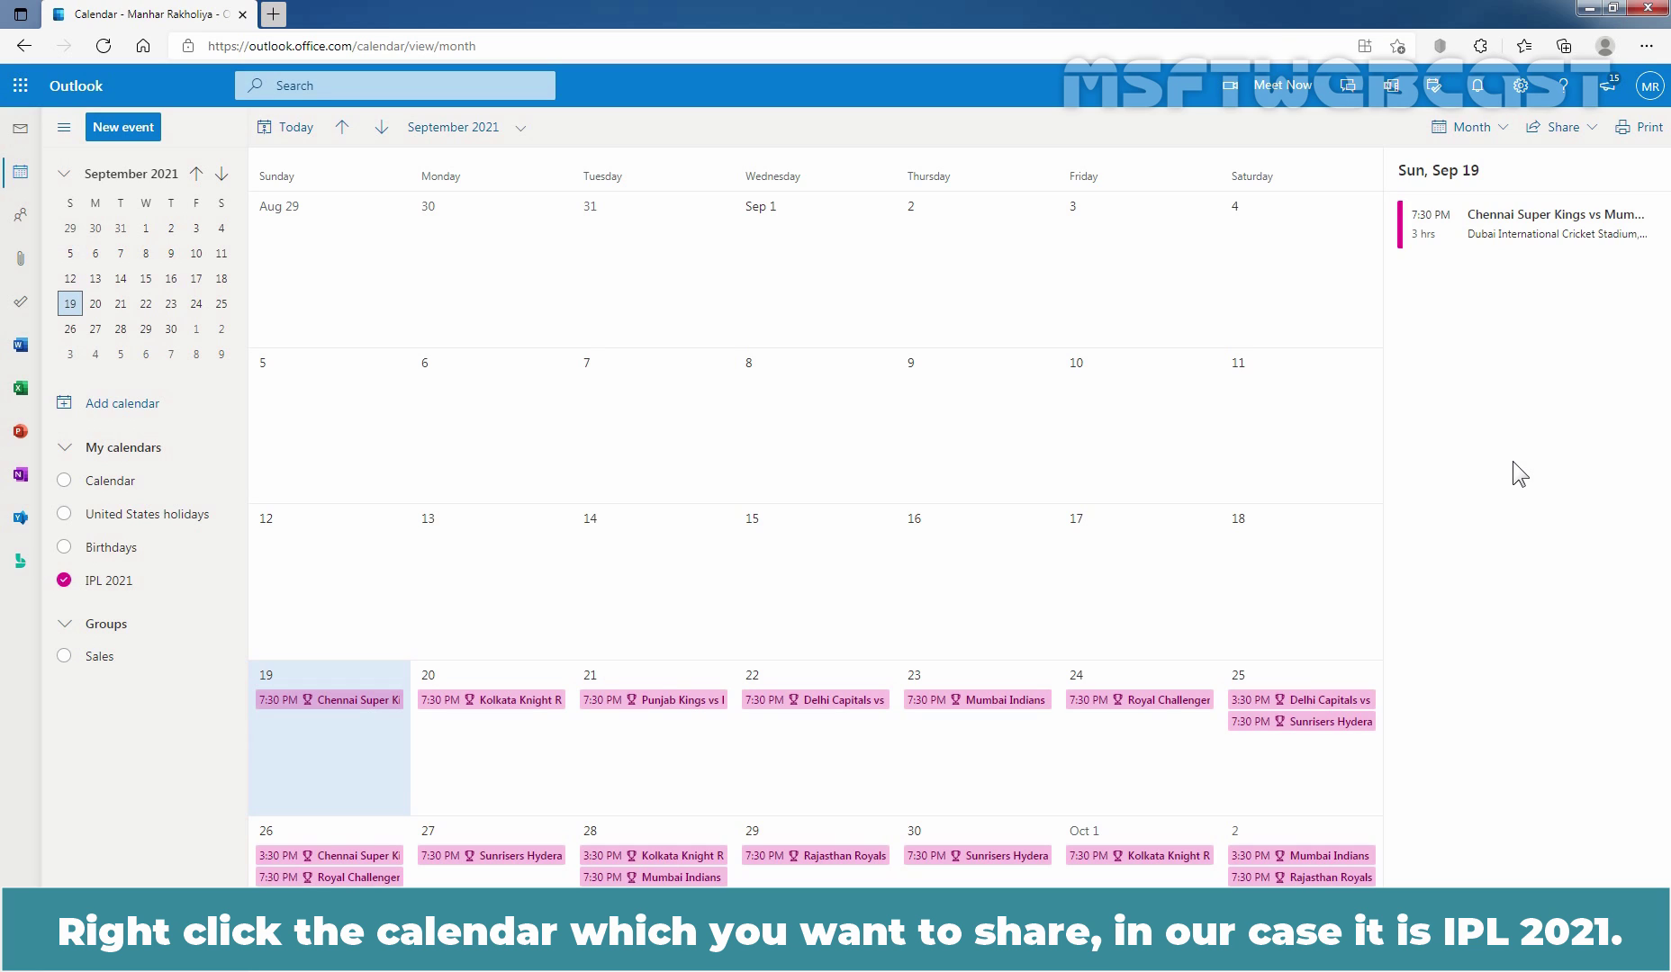
Open Sharing and permissions from the IPL 2021 calendar's context menu.
right_click(121, 587)
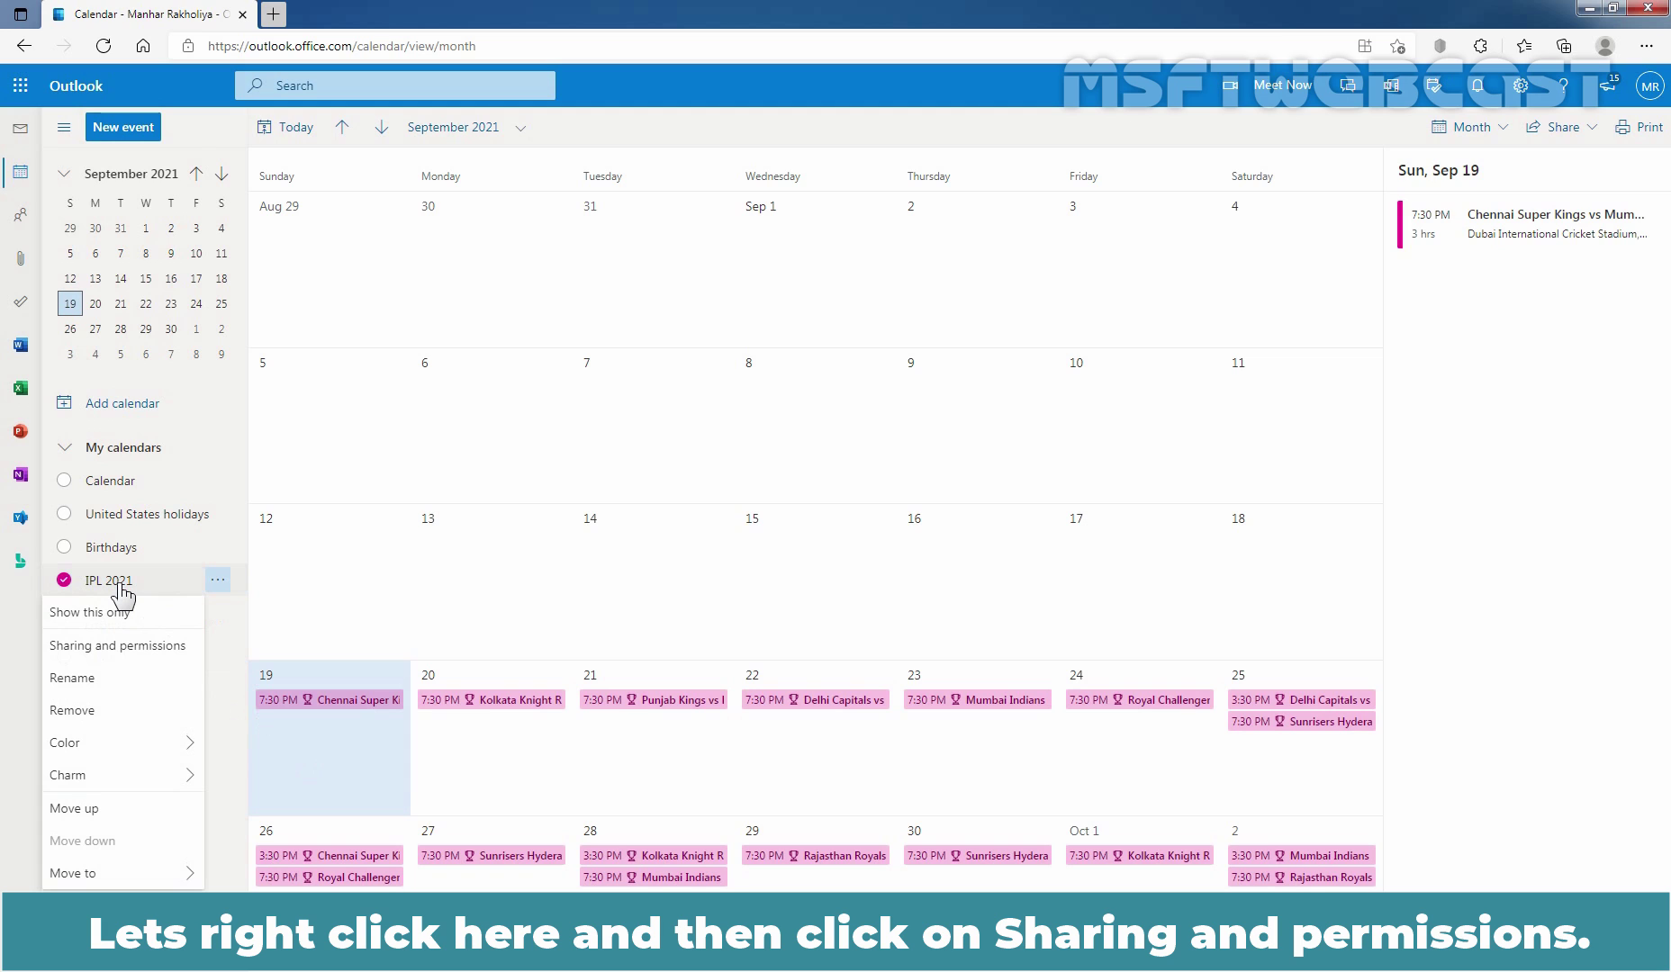
left_click(159, 655)
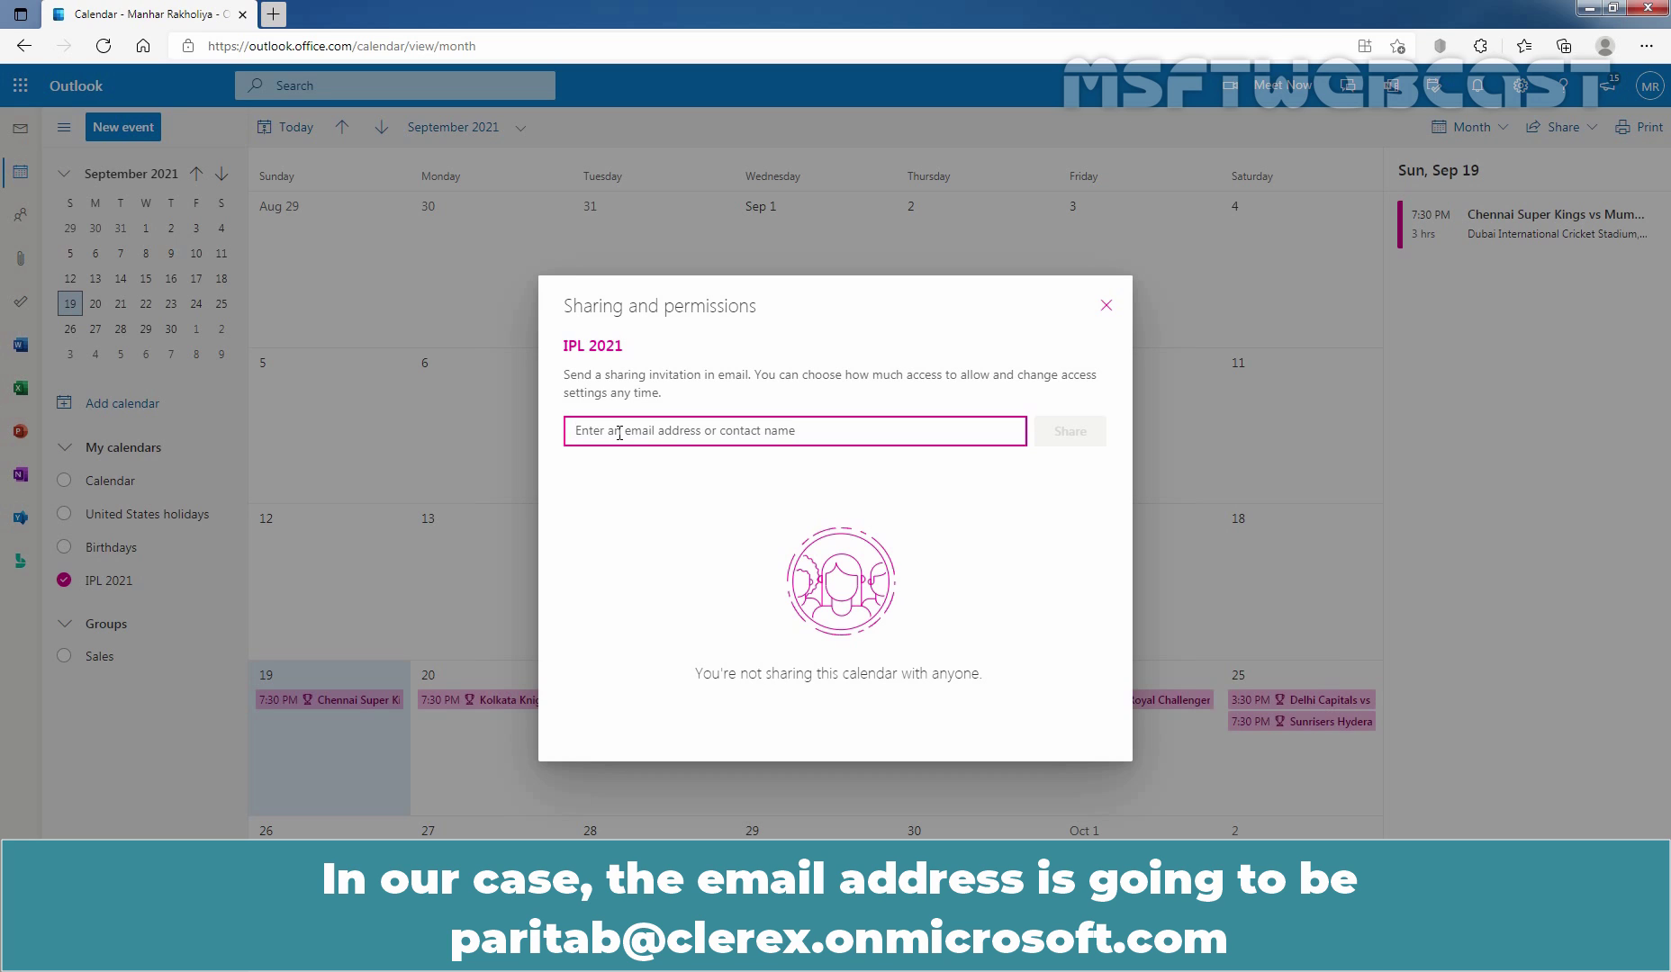
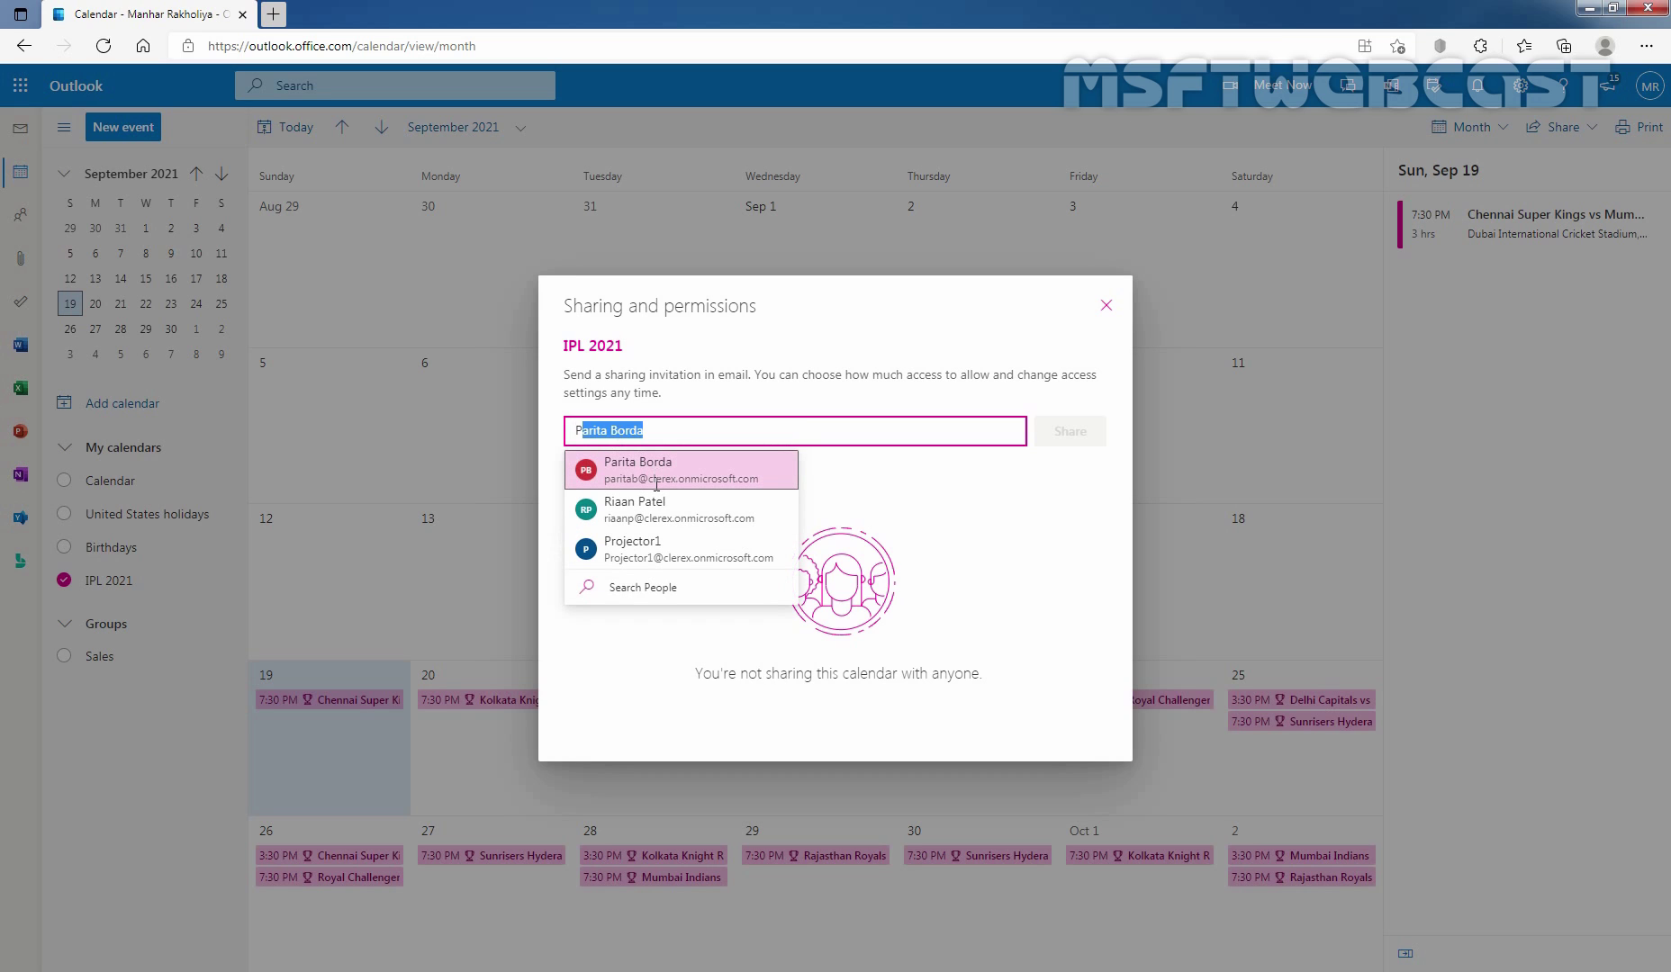
Share IPL 2021 with the suggested organization colleague at Can view all details access.
left_click(656, 475)
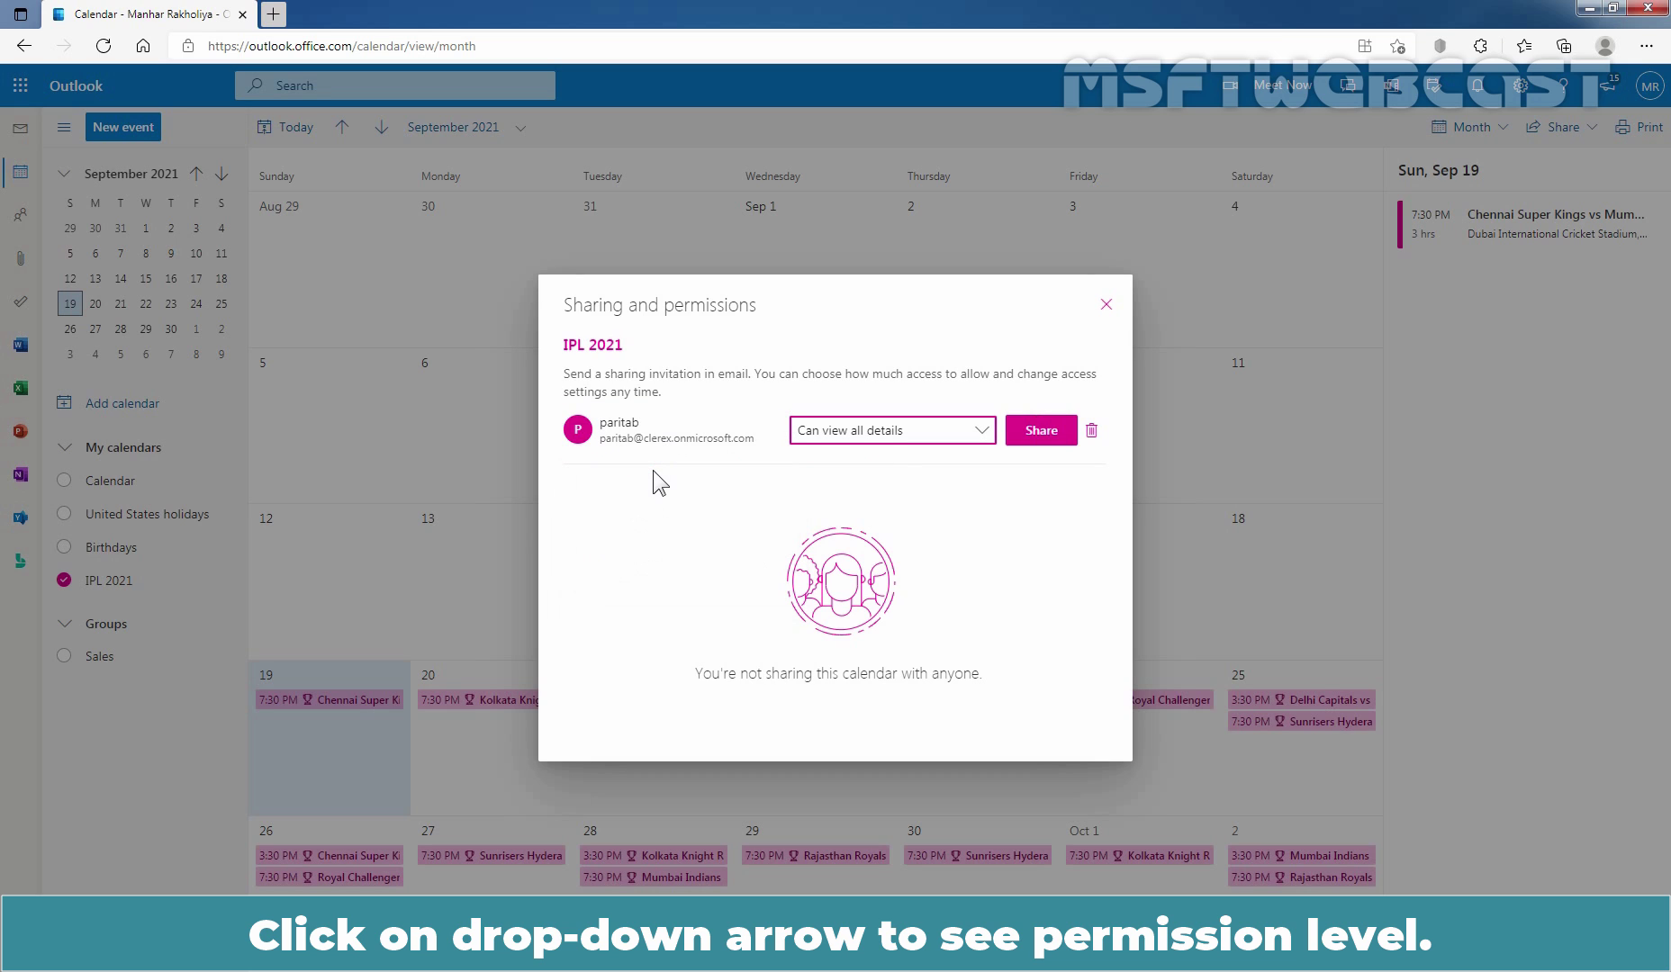
left_click(984, 432)
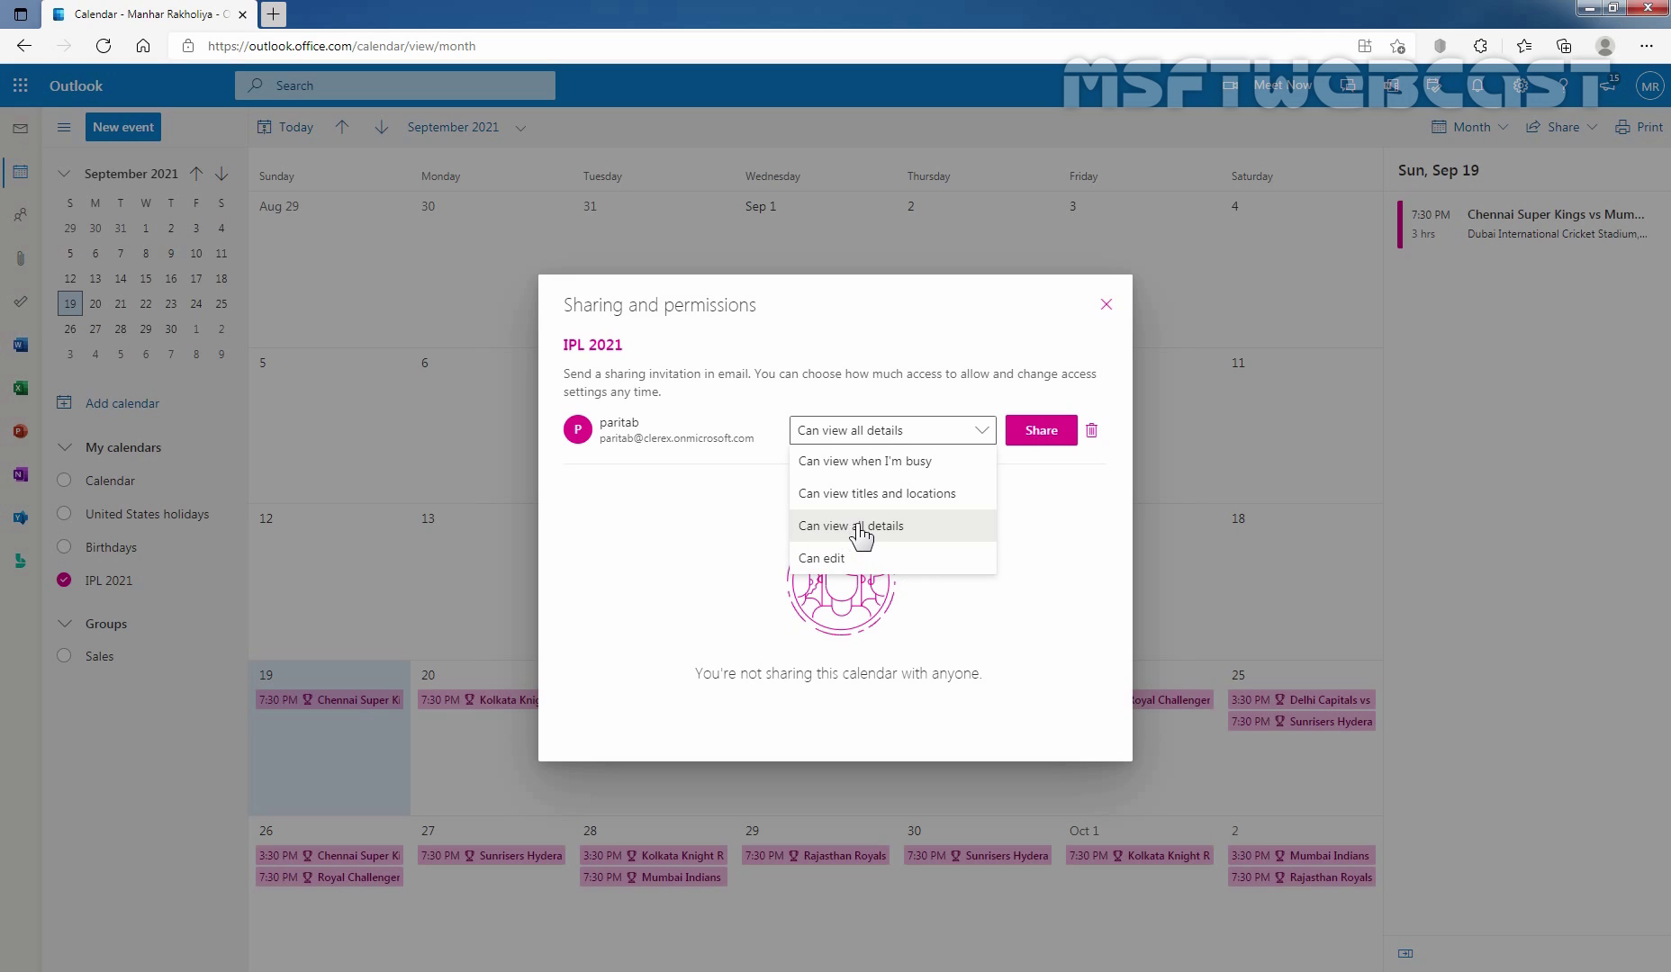
left_click(851, 529)
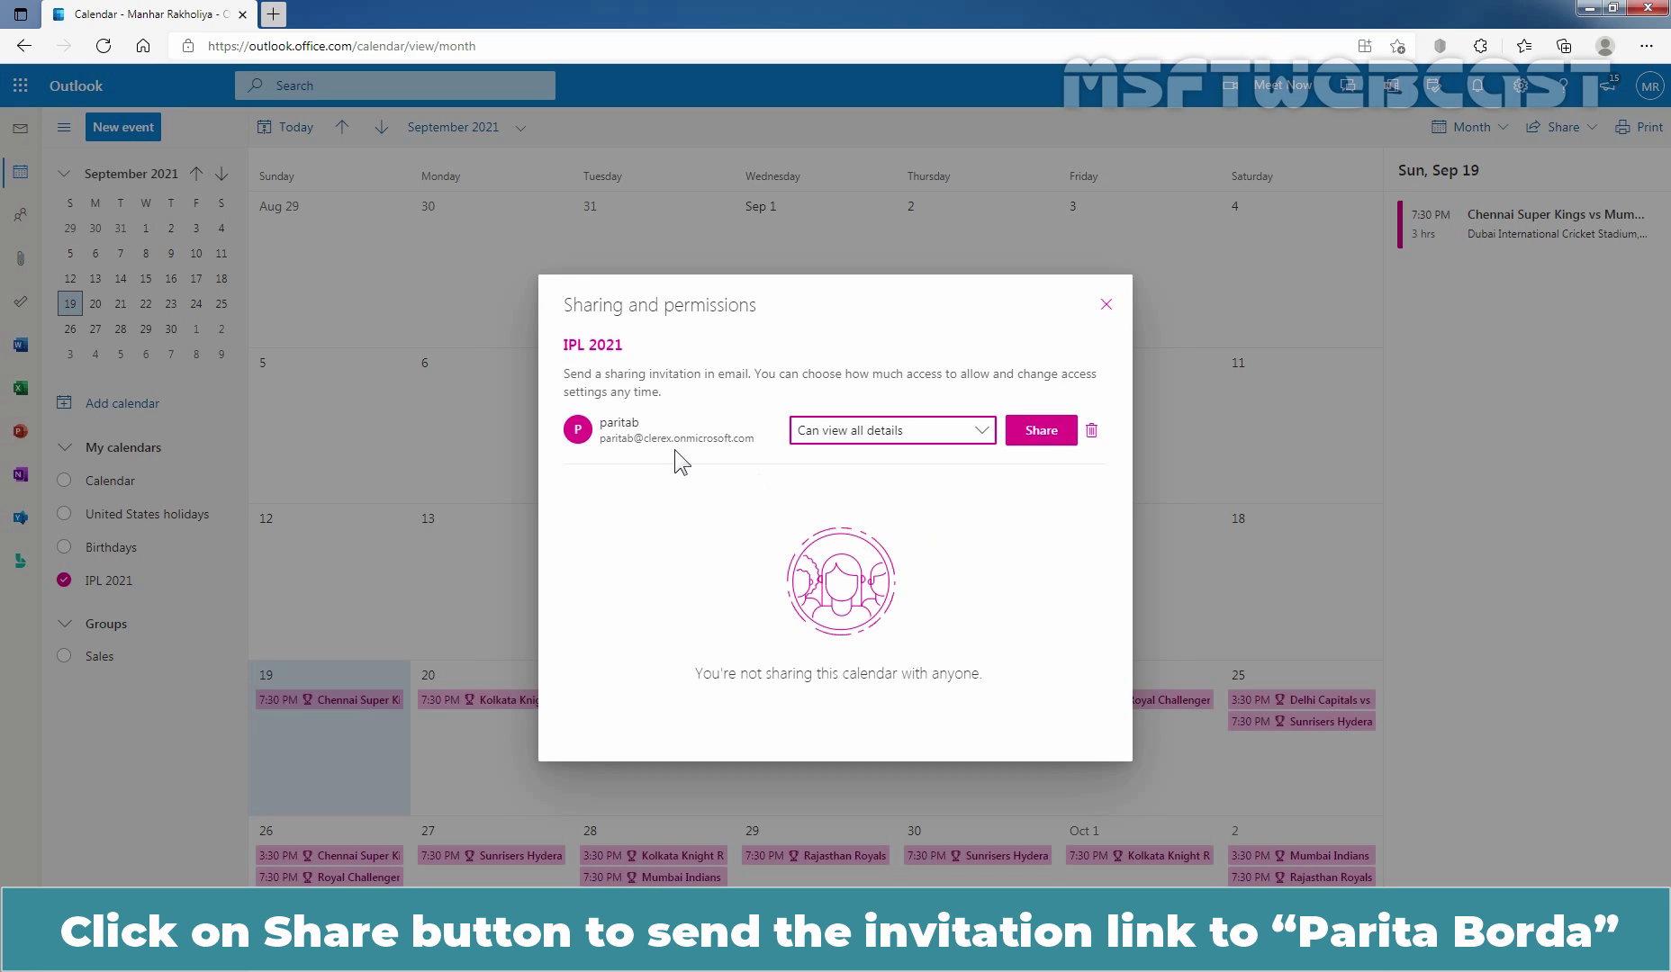
left_click(1043, 434)
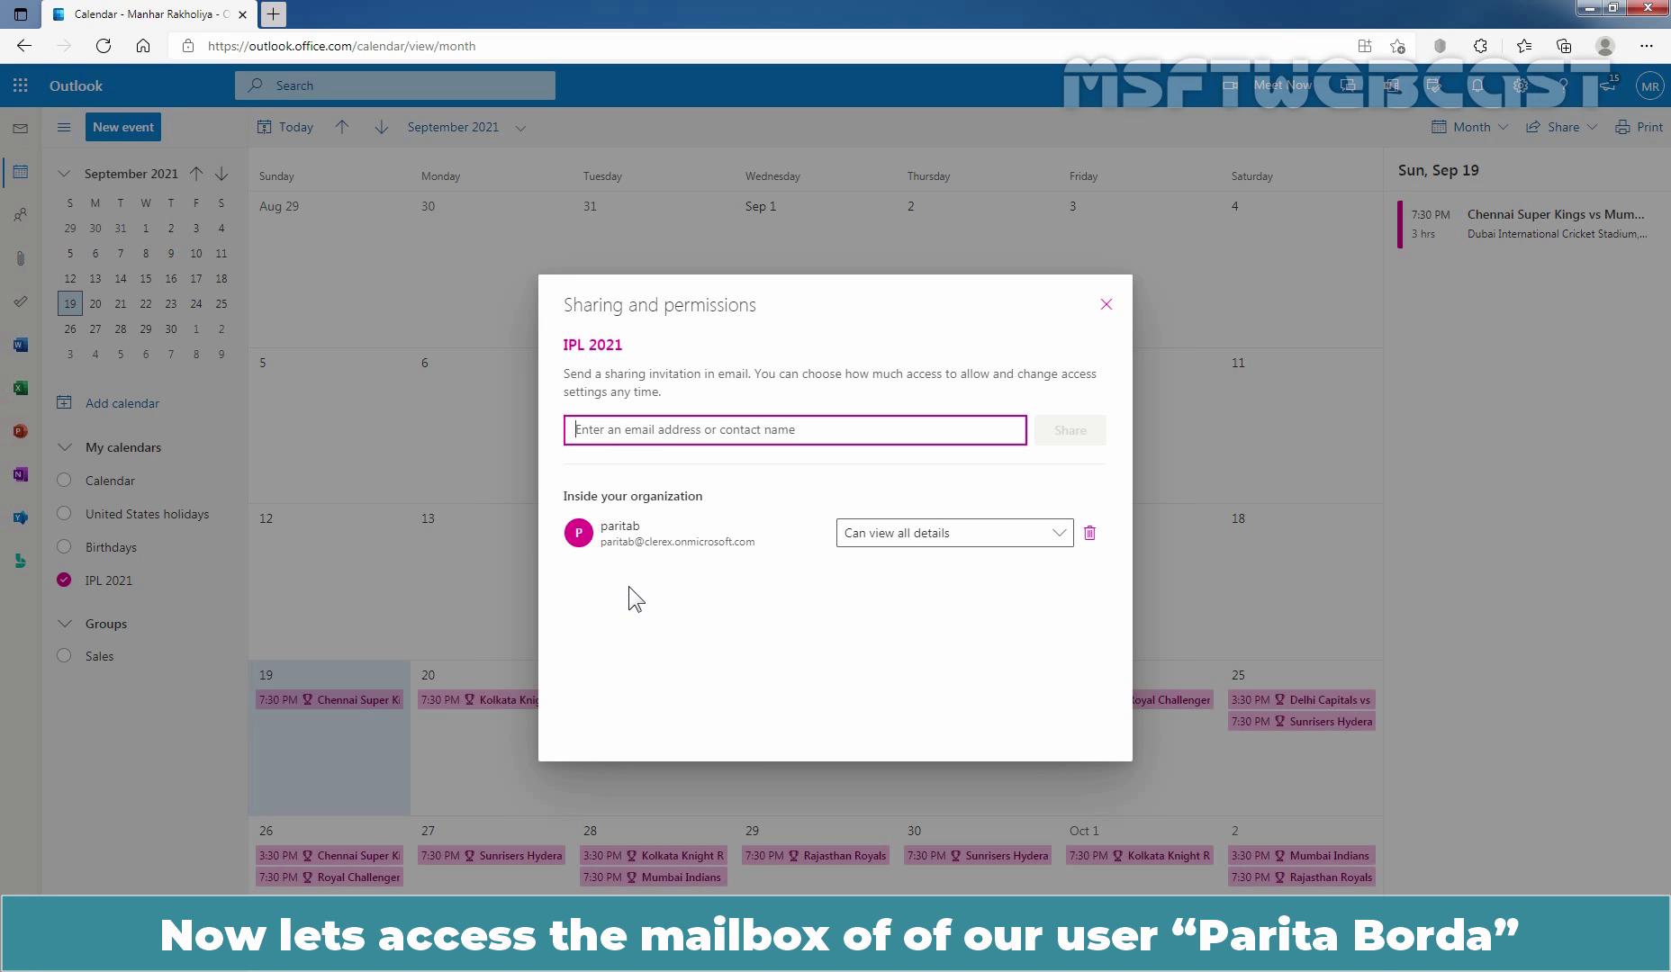
left_click(1106, 308)
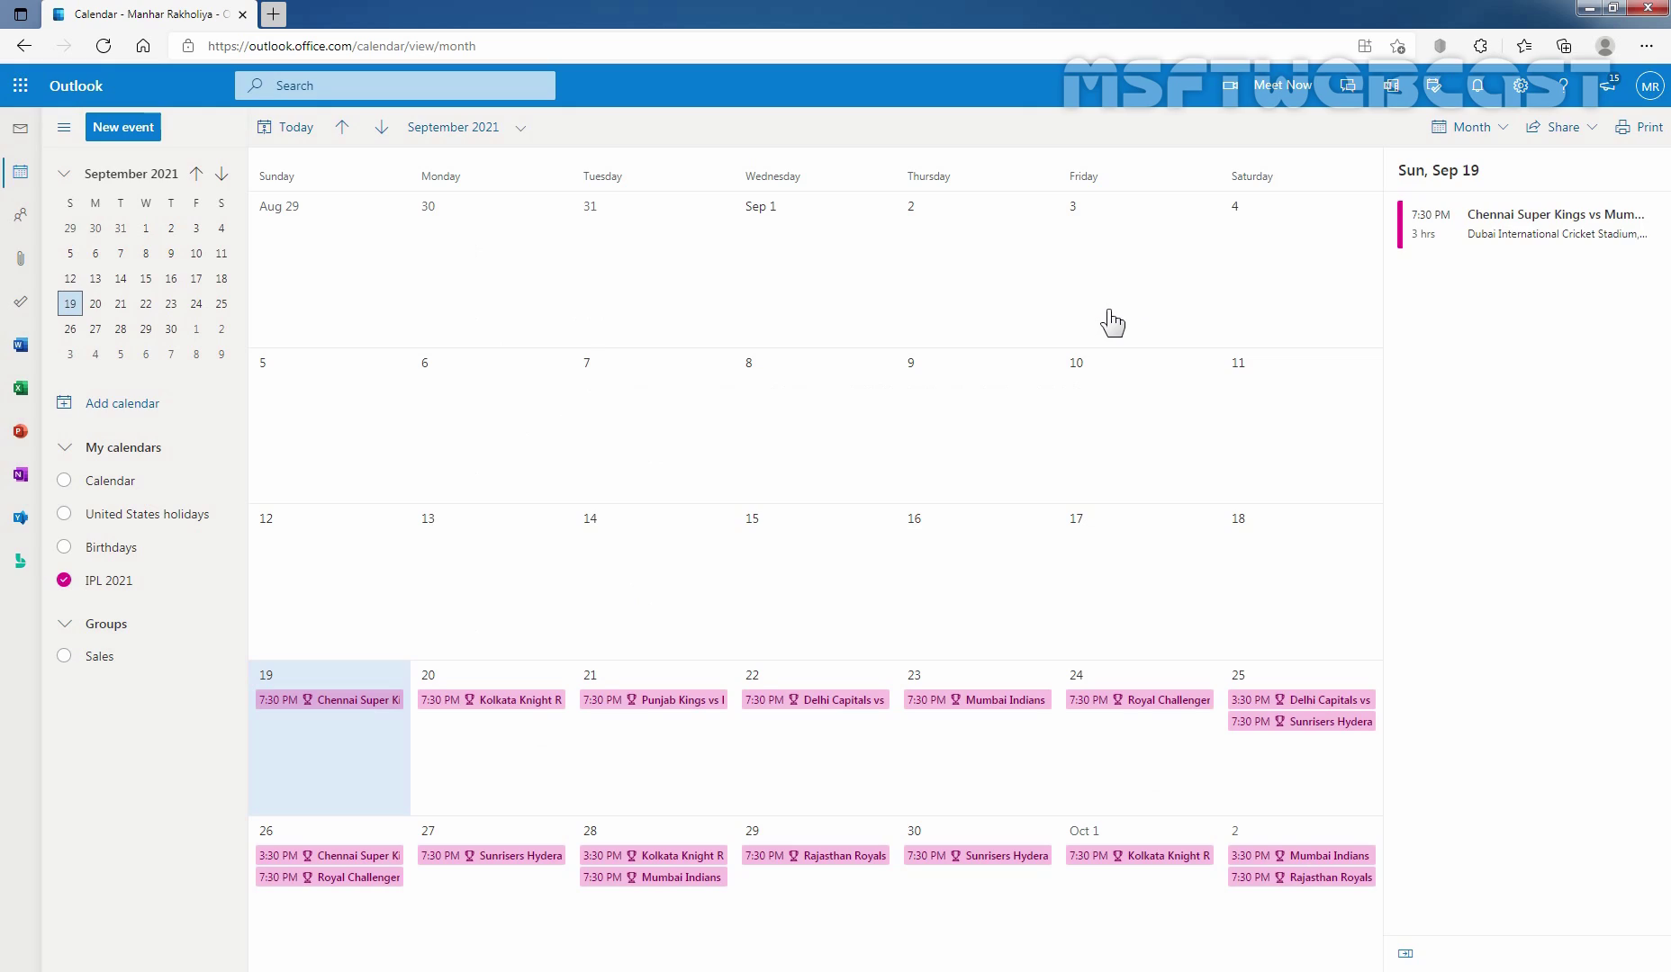
left_click(1646, 46)
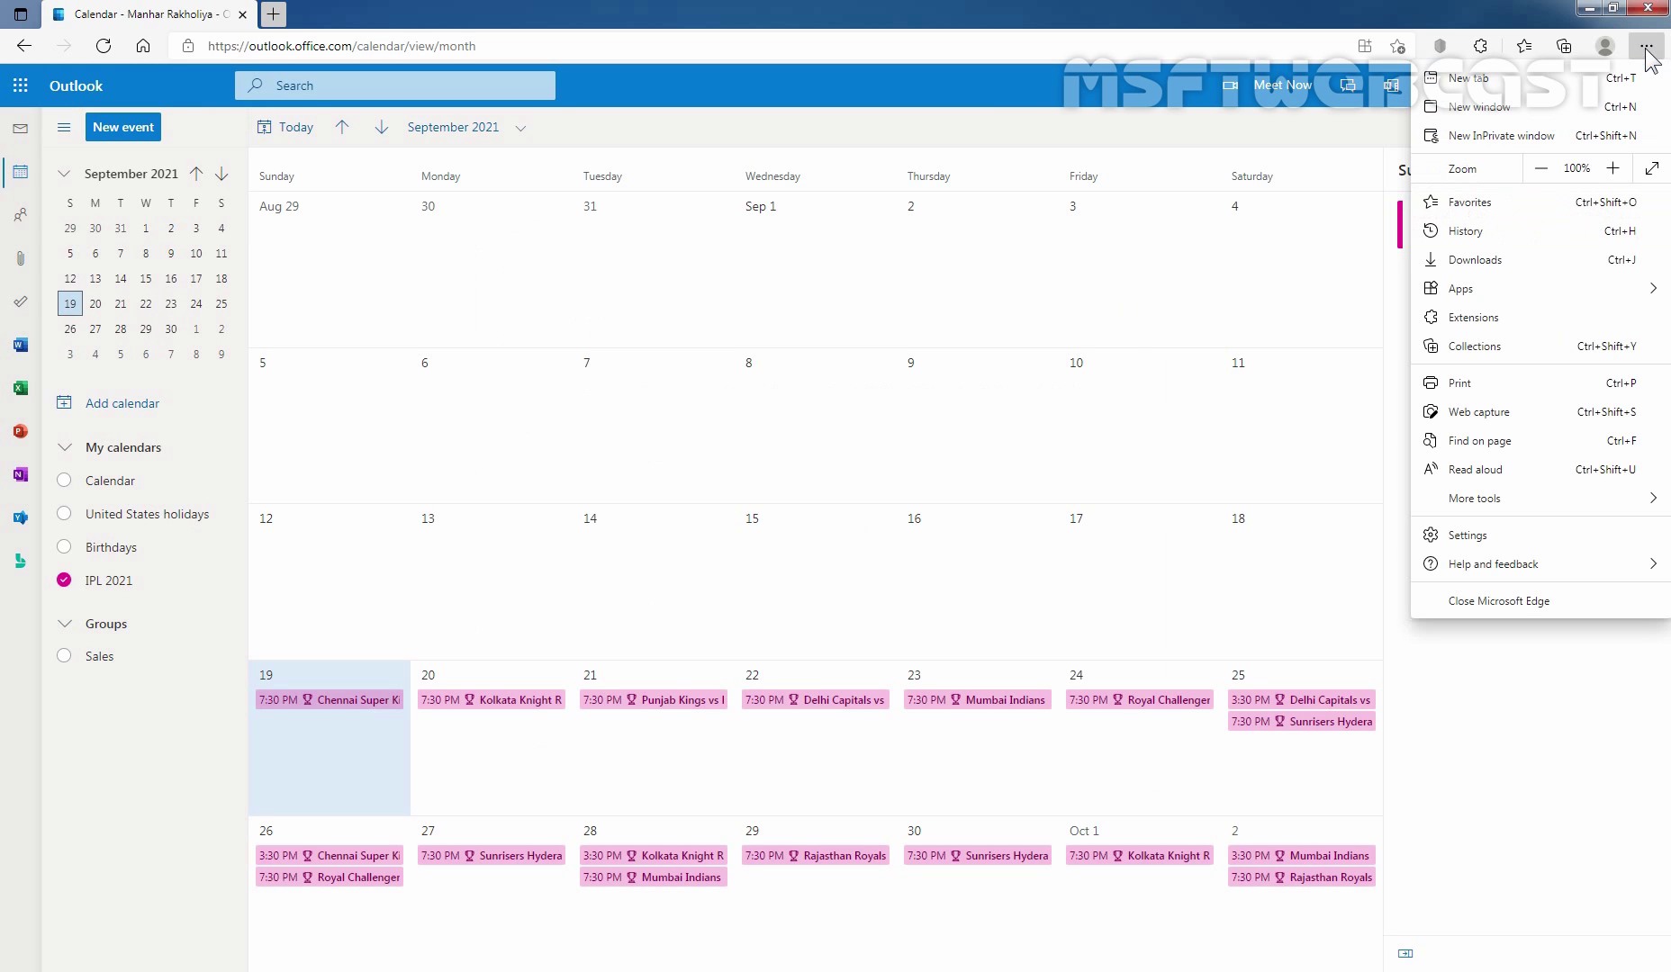
left_click(1549, 135)
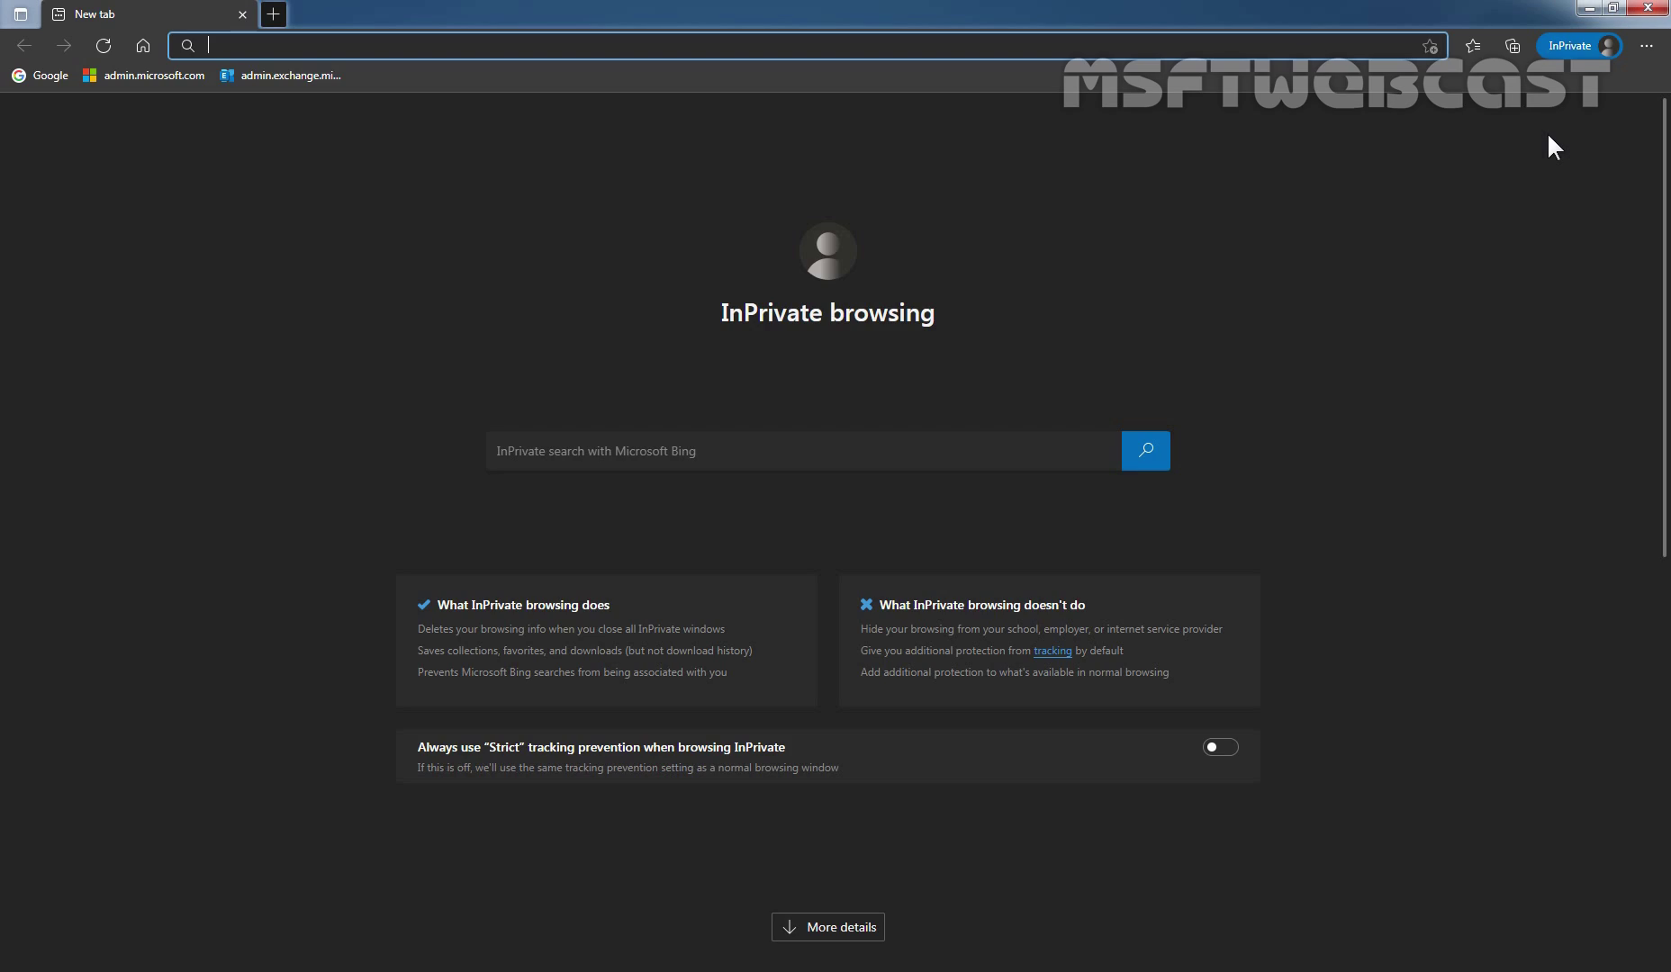
type("https")
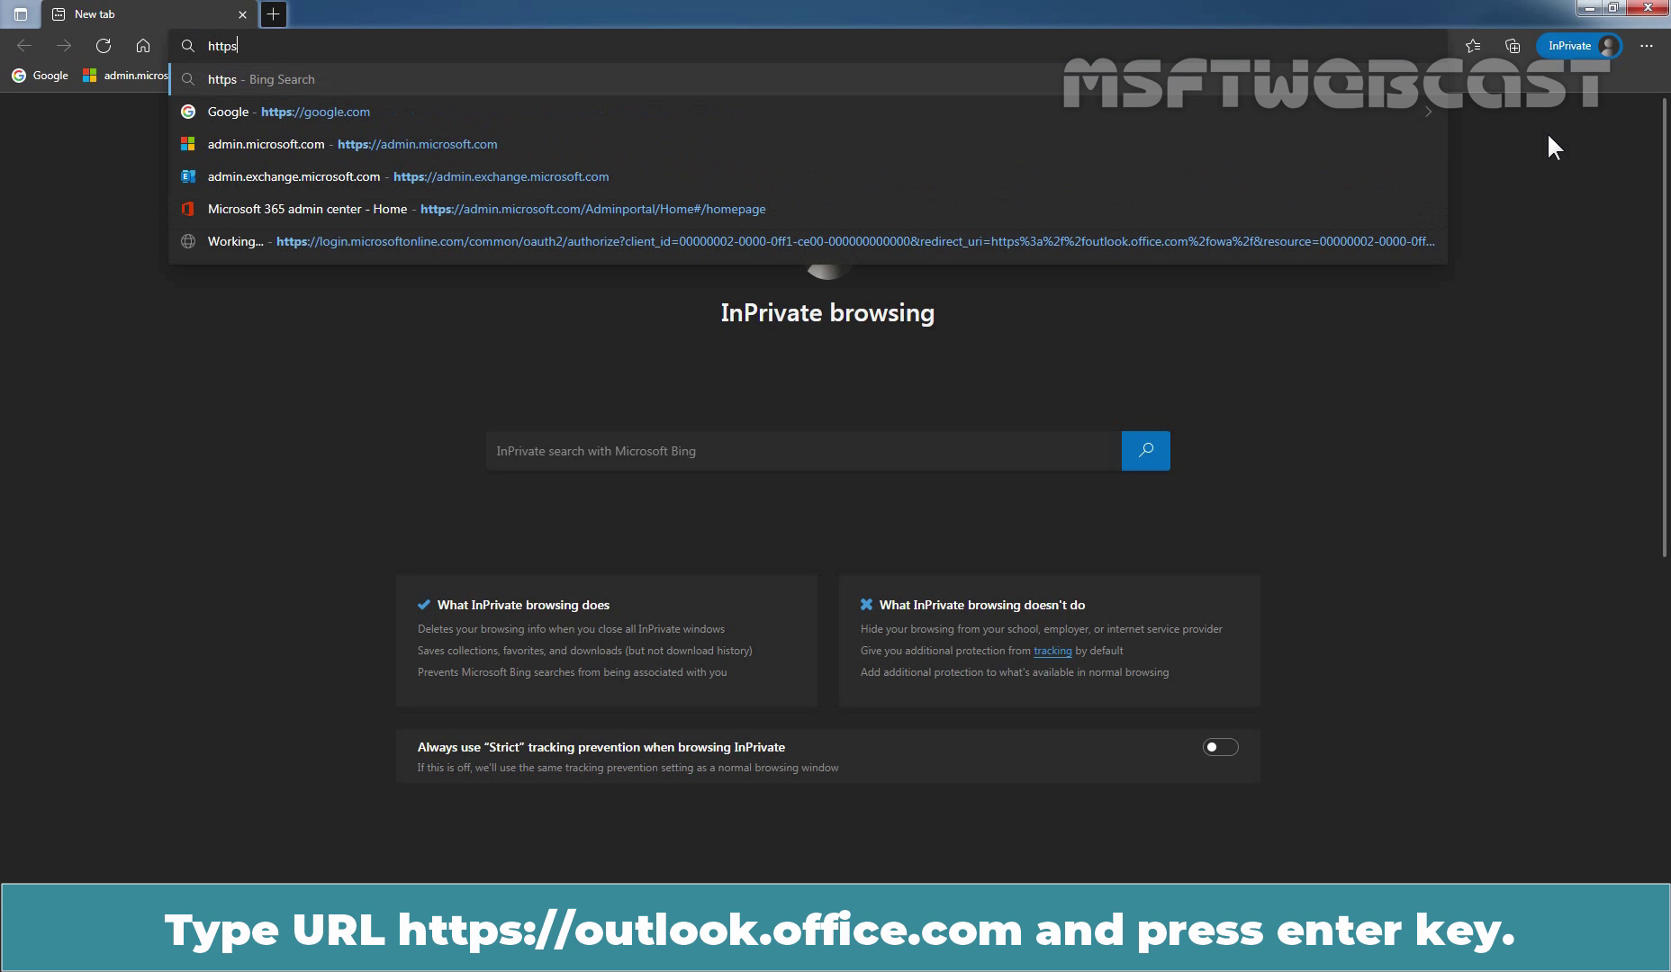
type("://outlook")
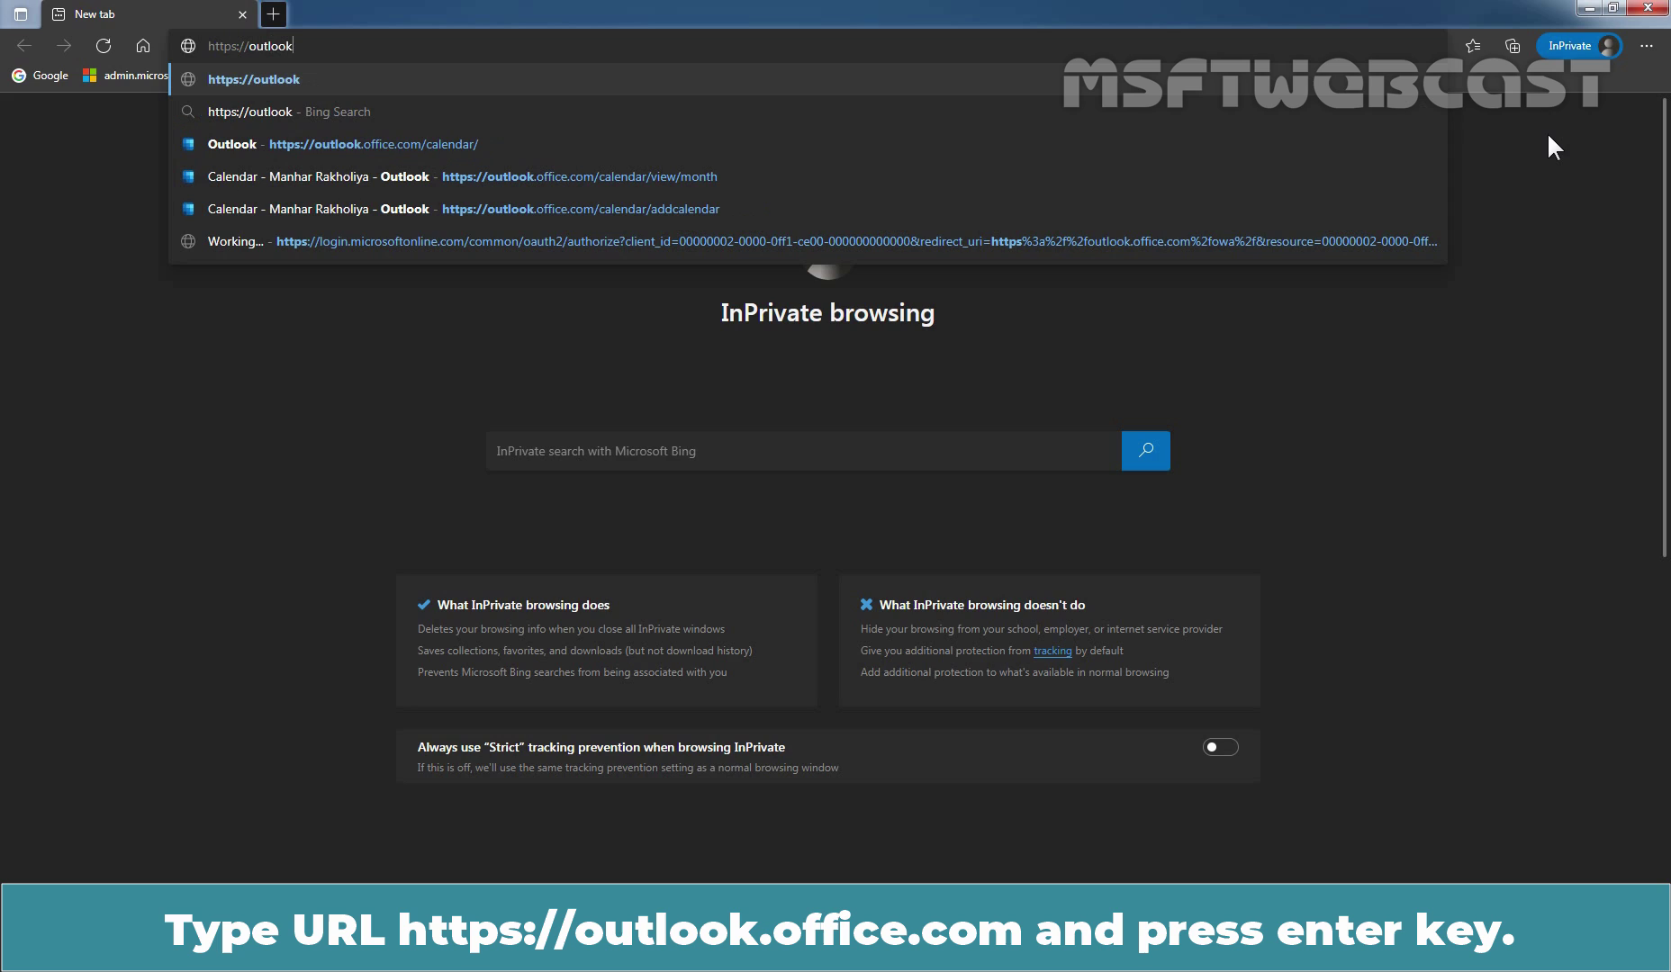
type(".office")
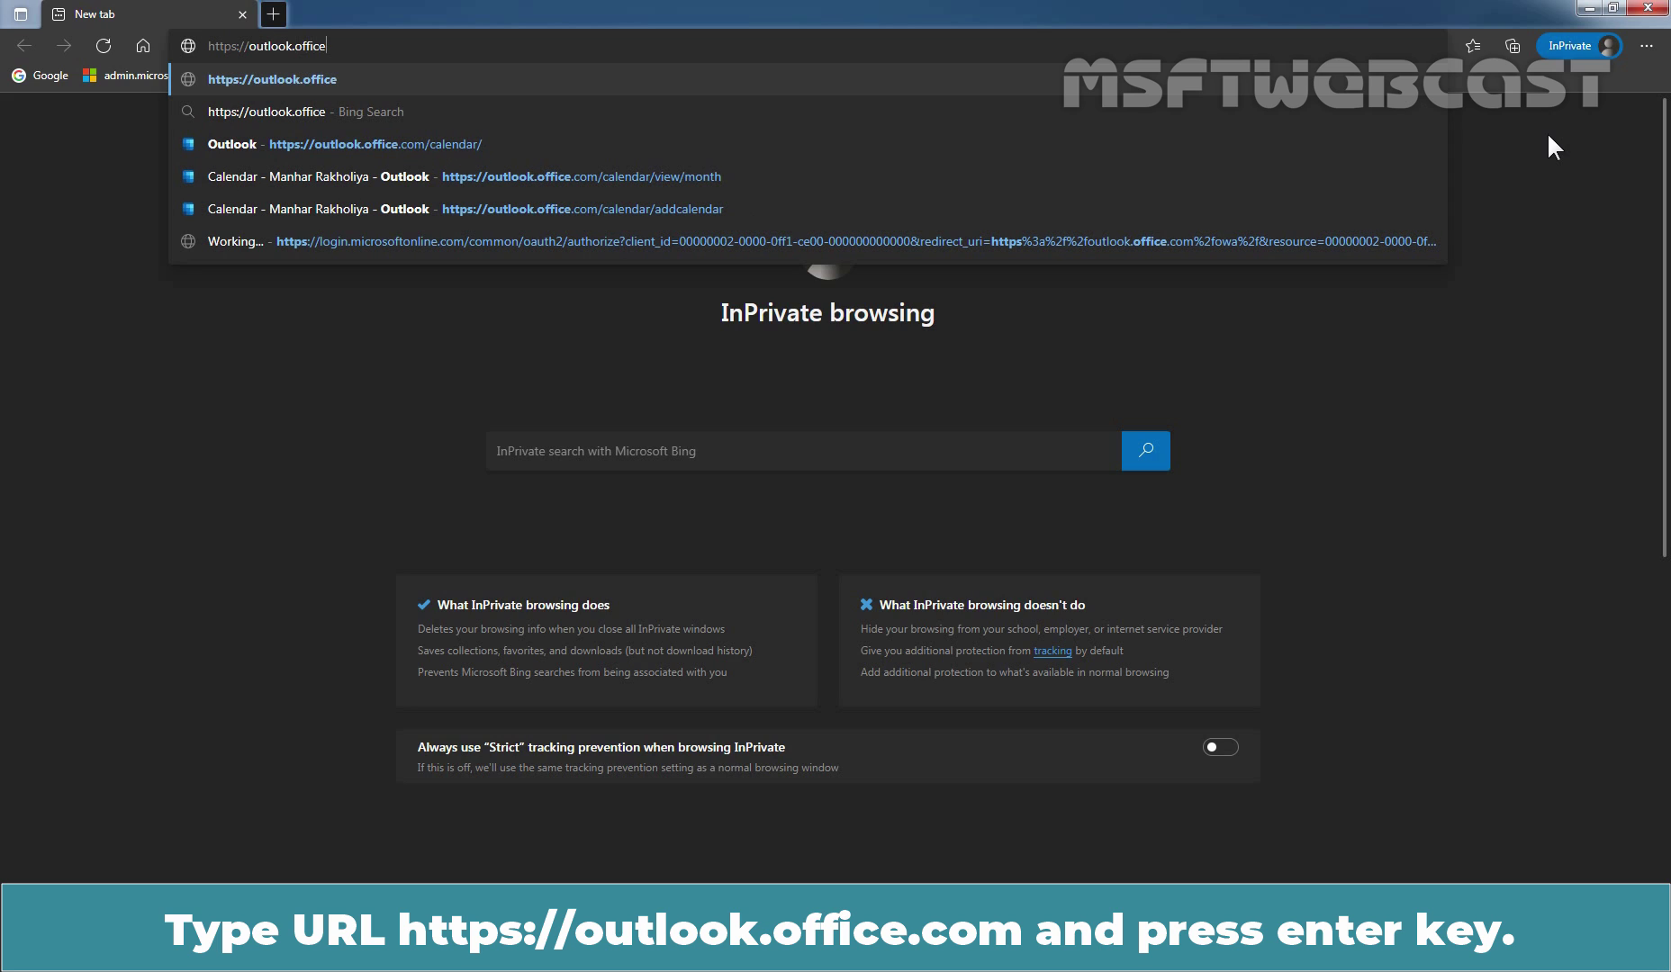
type(".com")
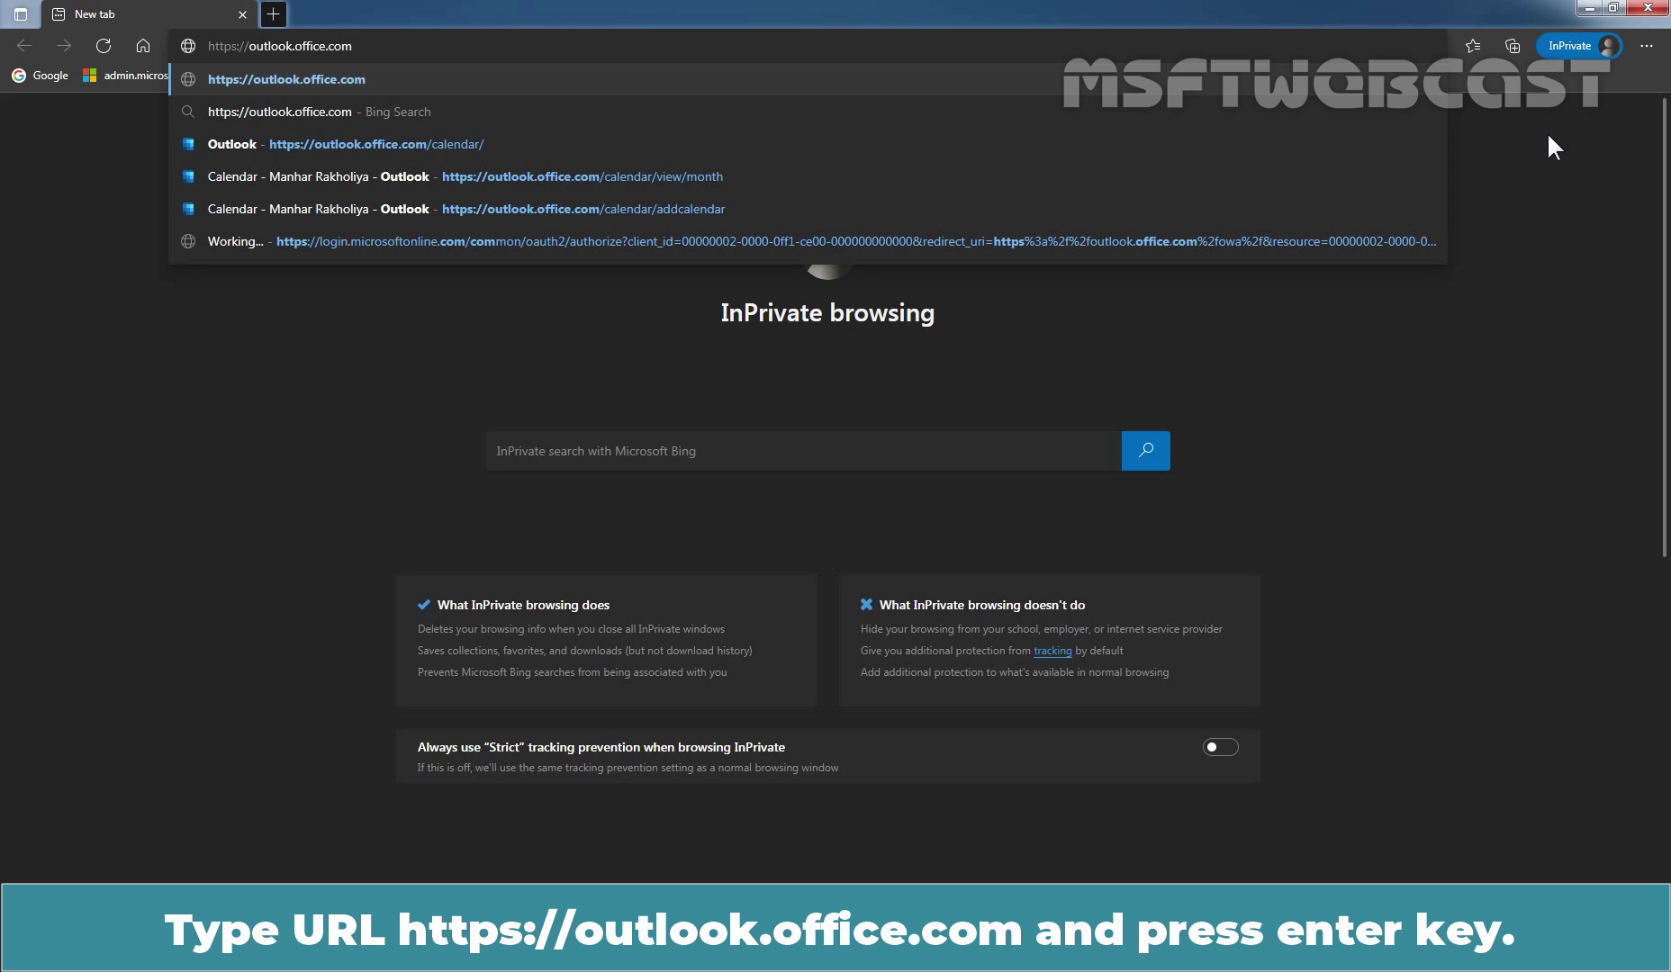
Sign in to Outlook with the invited user's email and password, staying signed in.
key("Return")
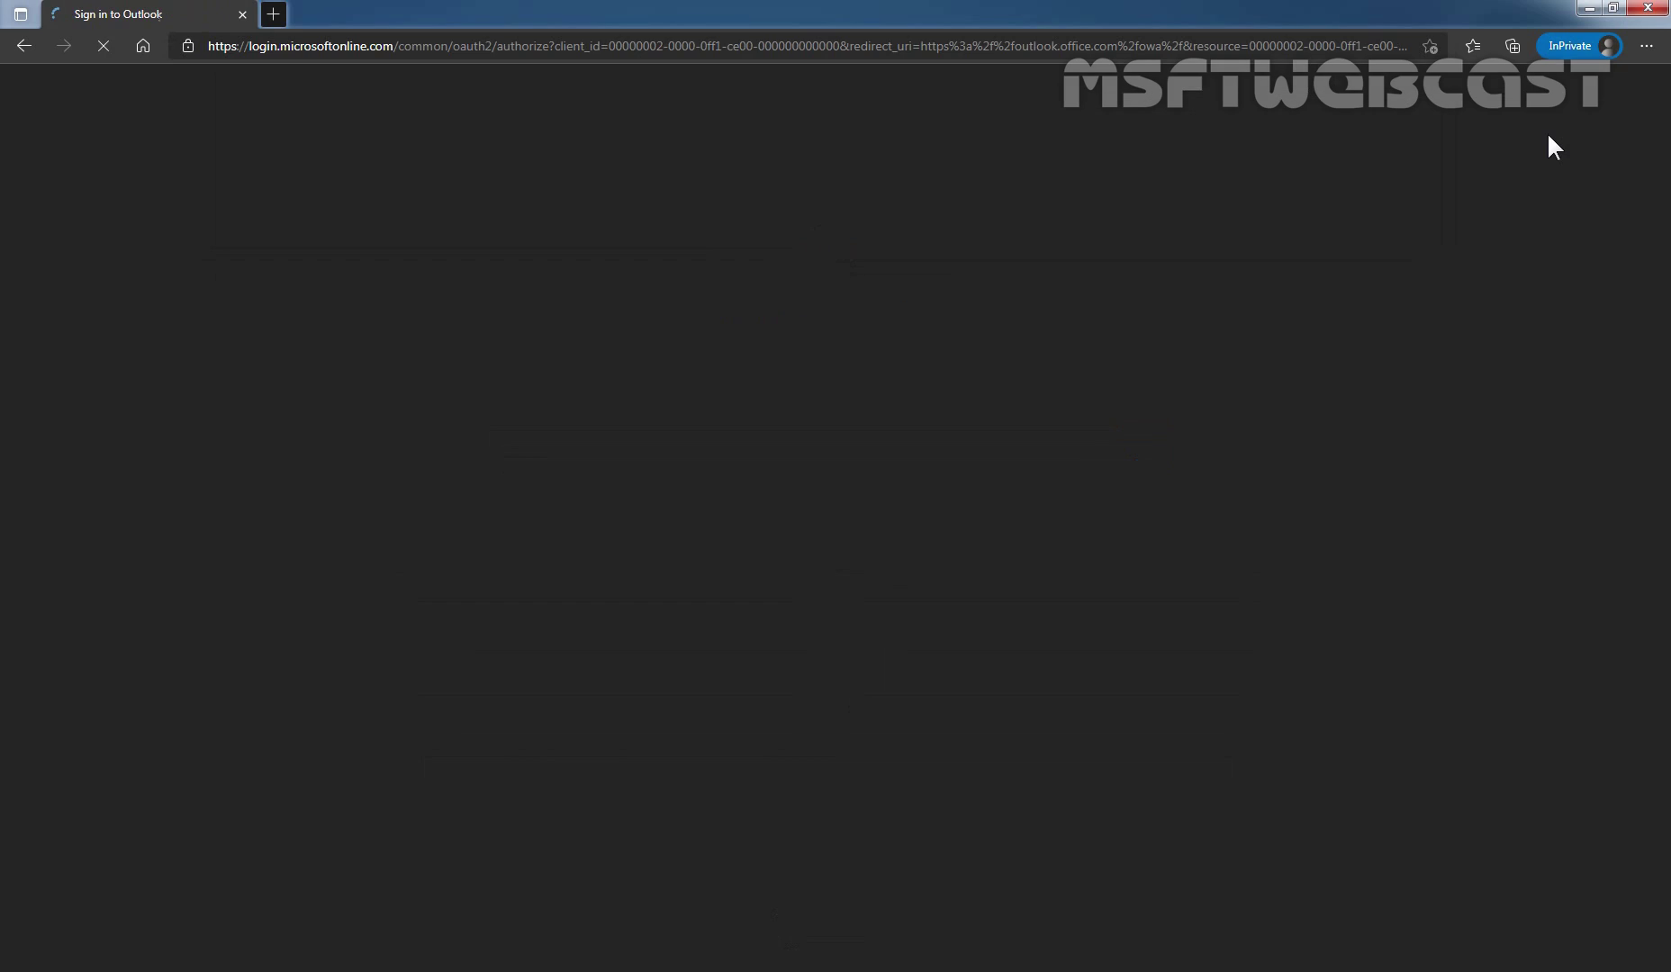
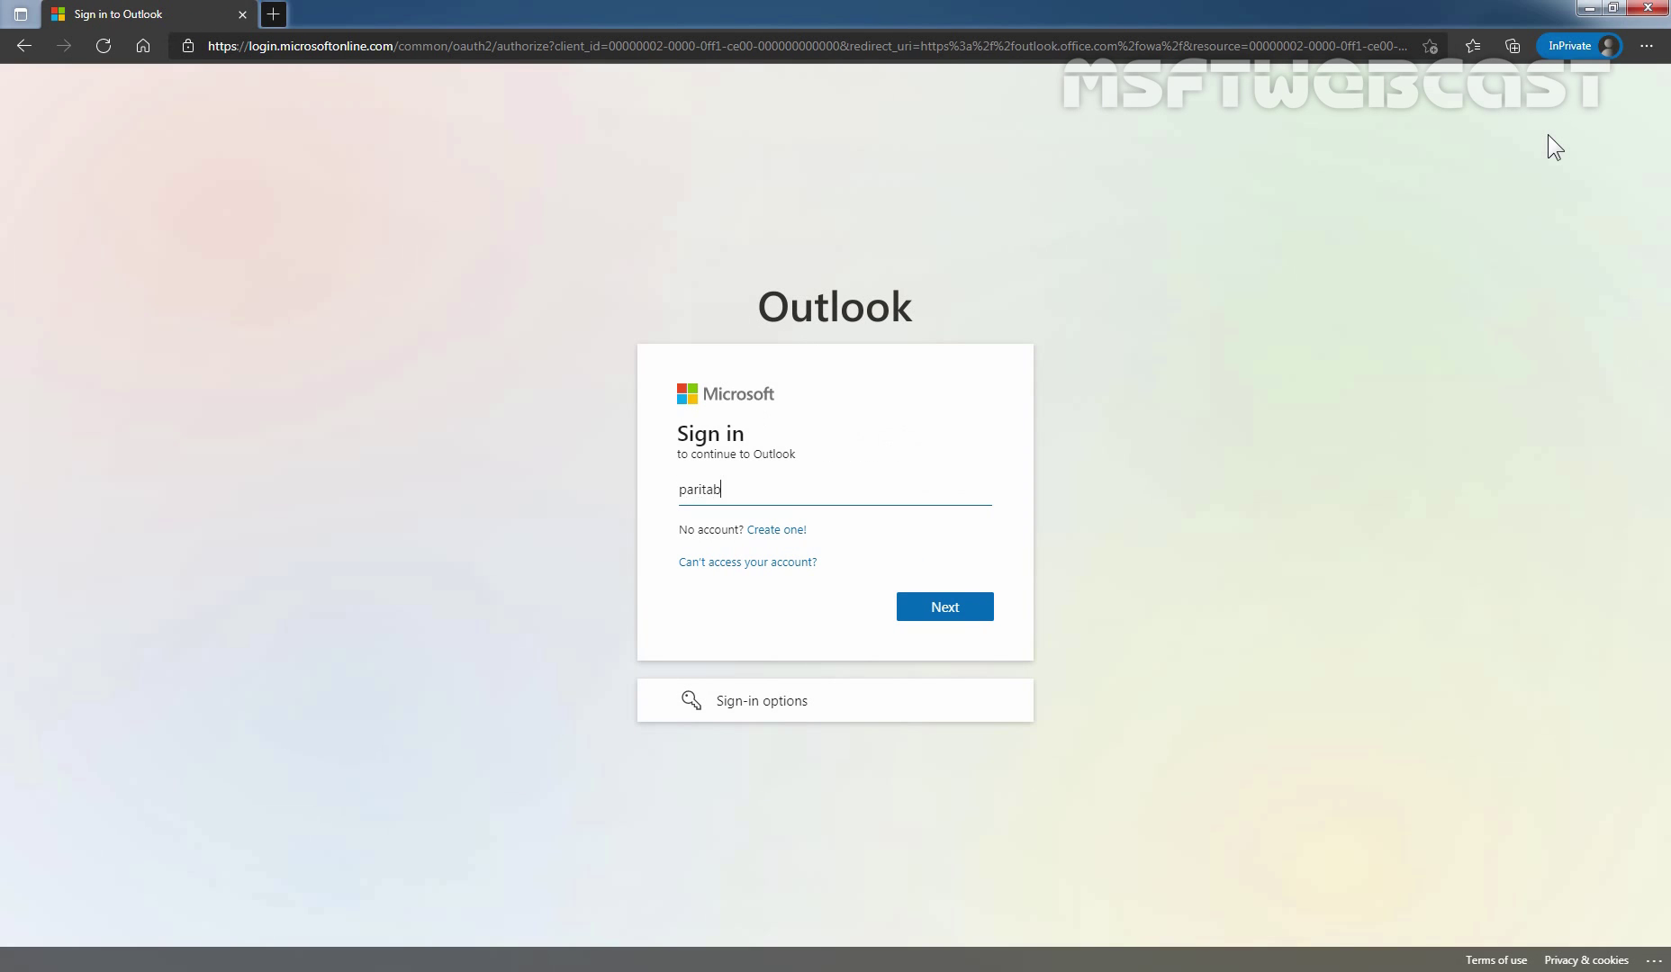
key("Return")
type("********")
key("Return")
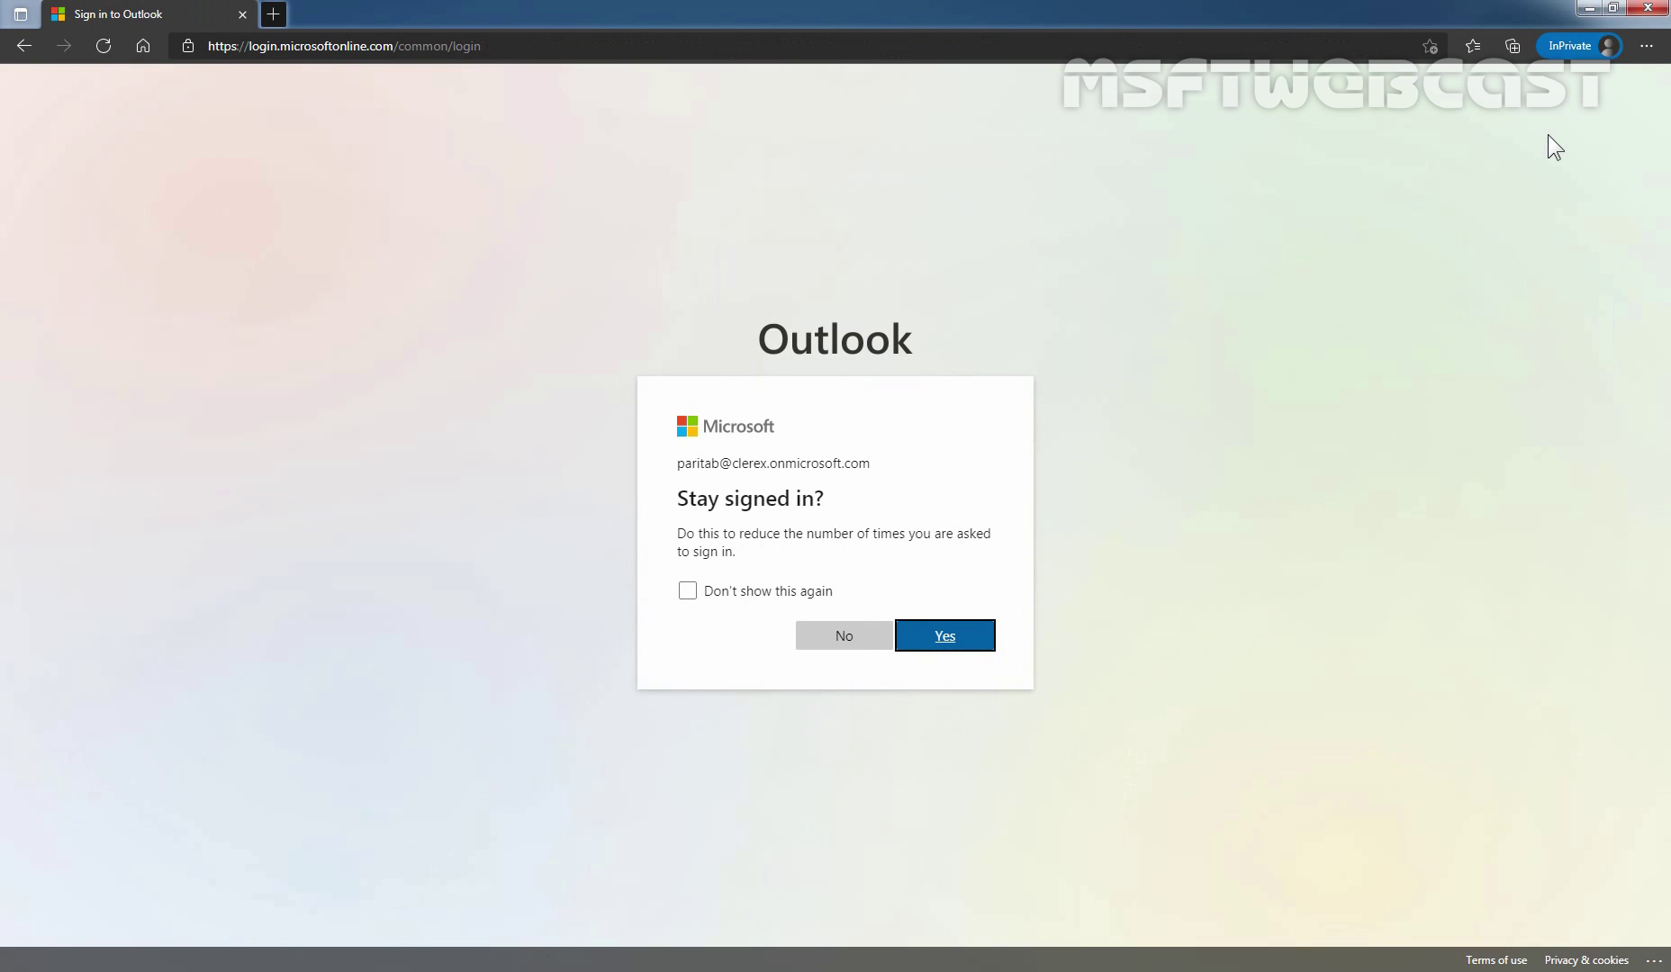
left_click(743, 593)
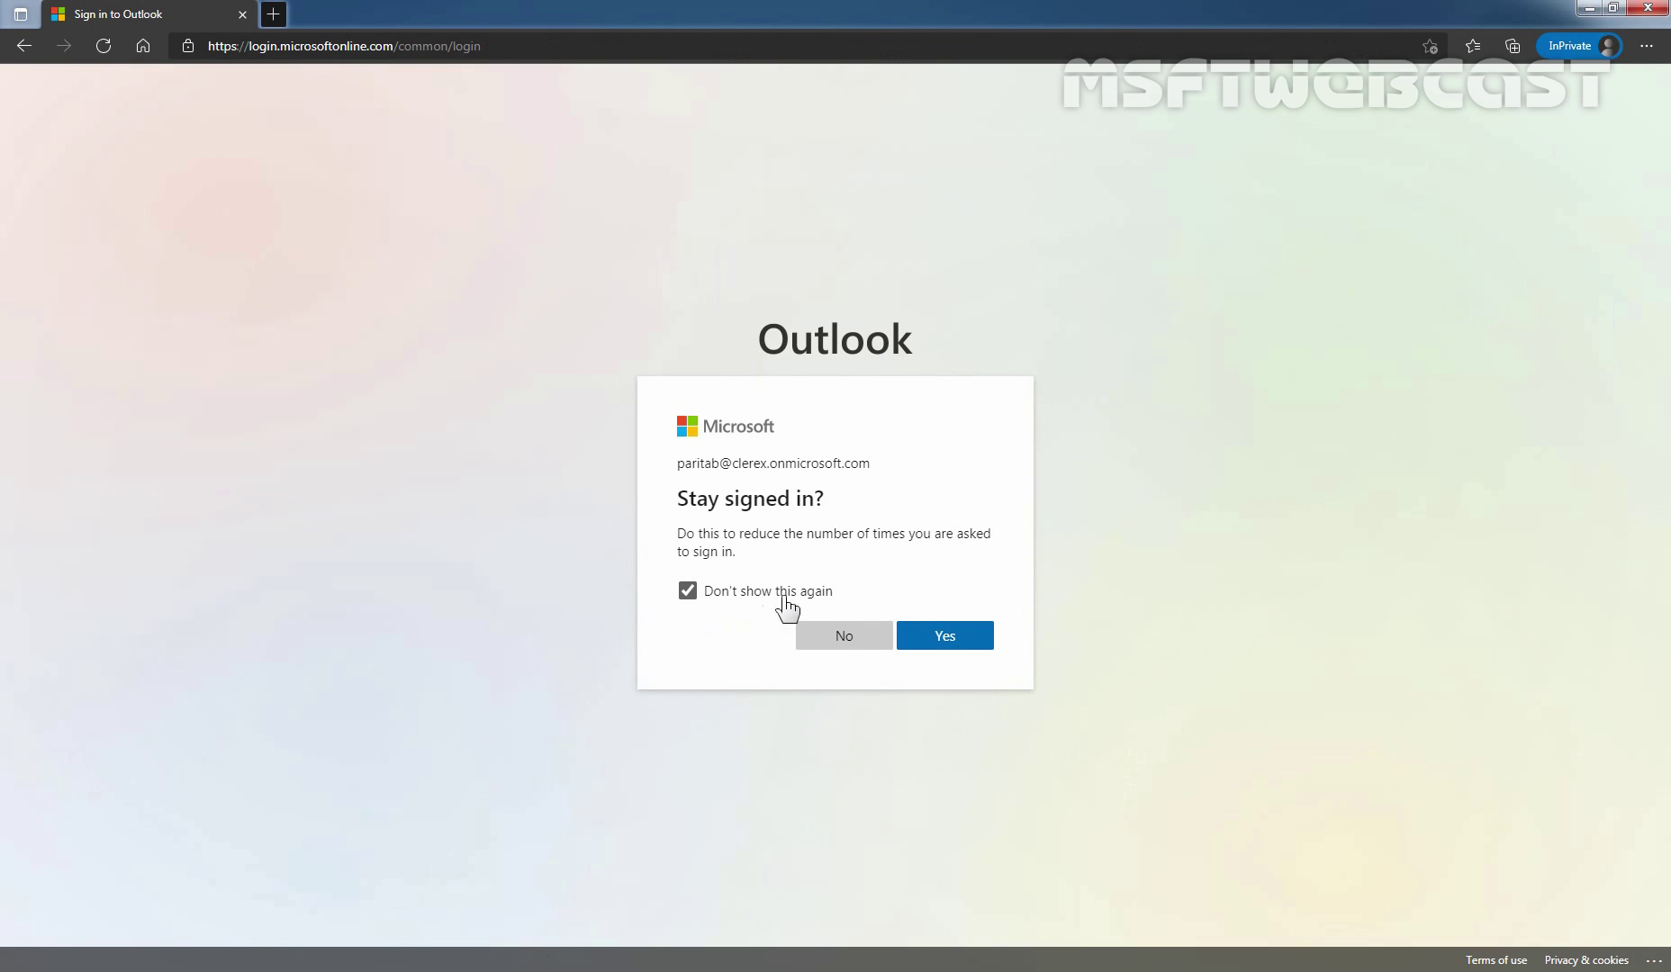
left_click(941, 636)
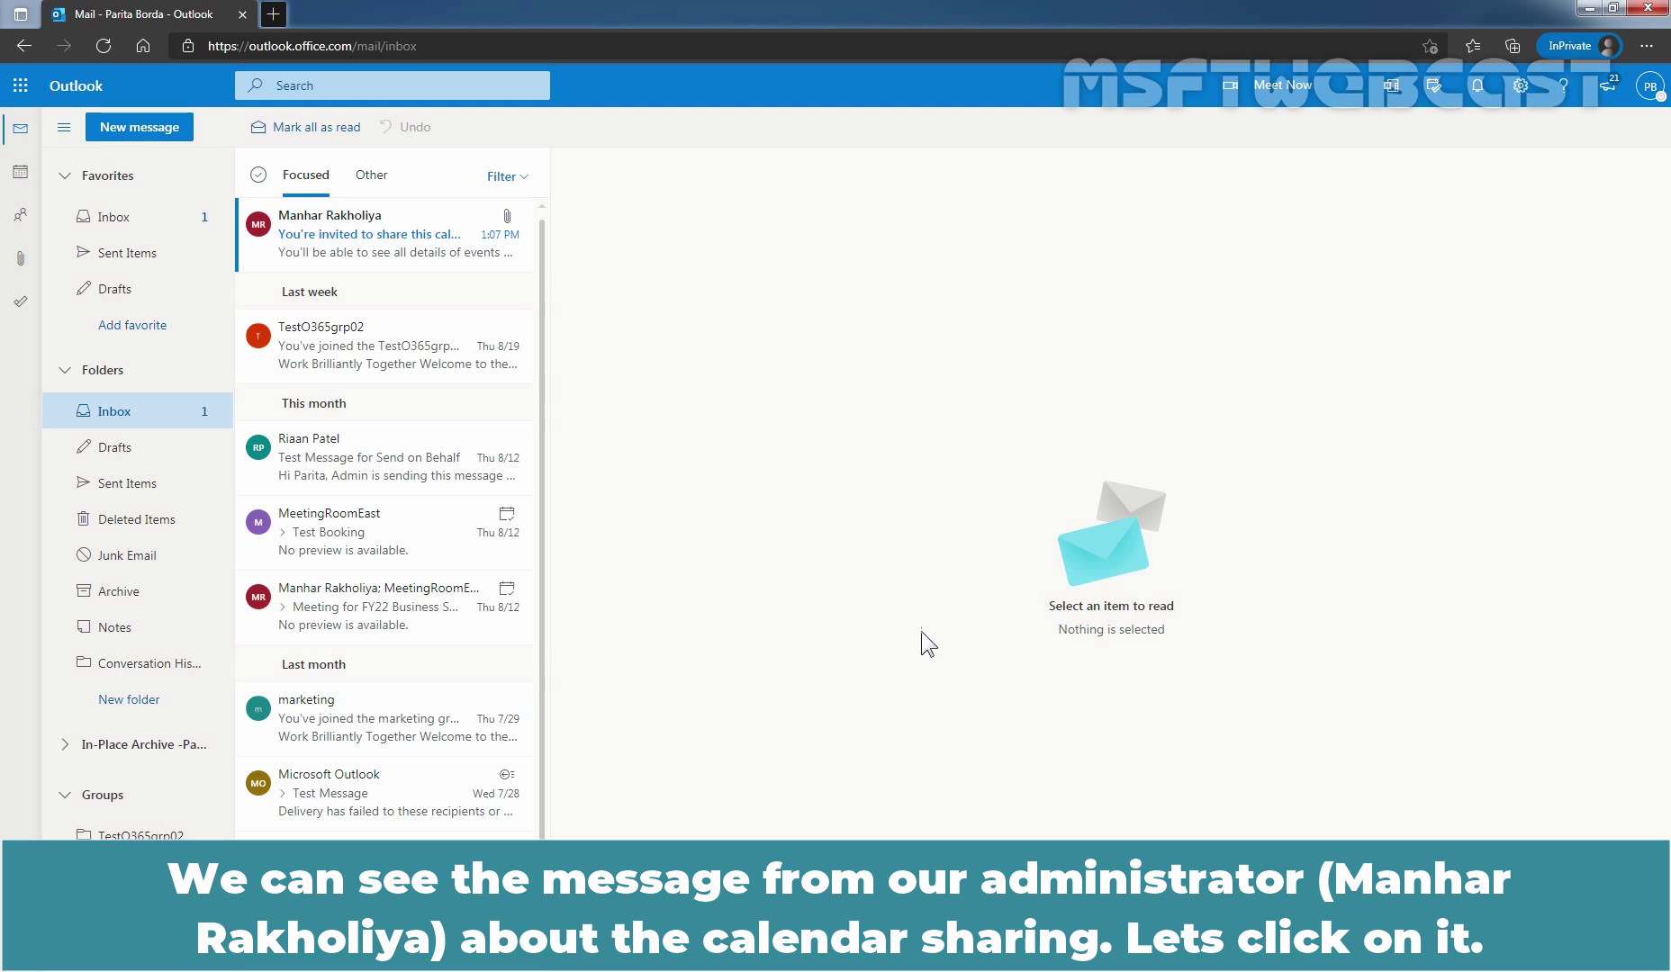
left_click(343, 253)
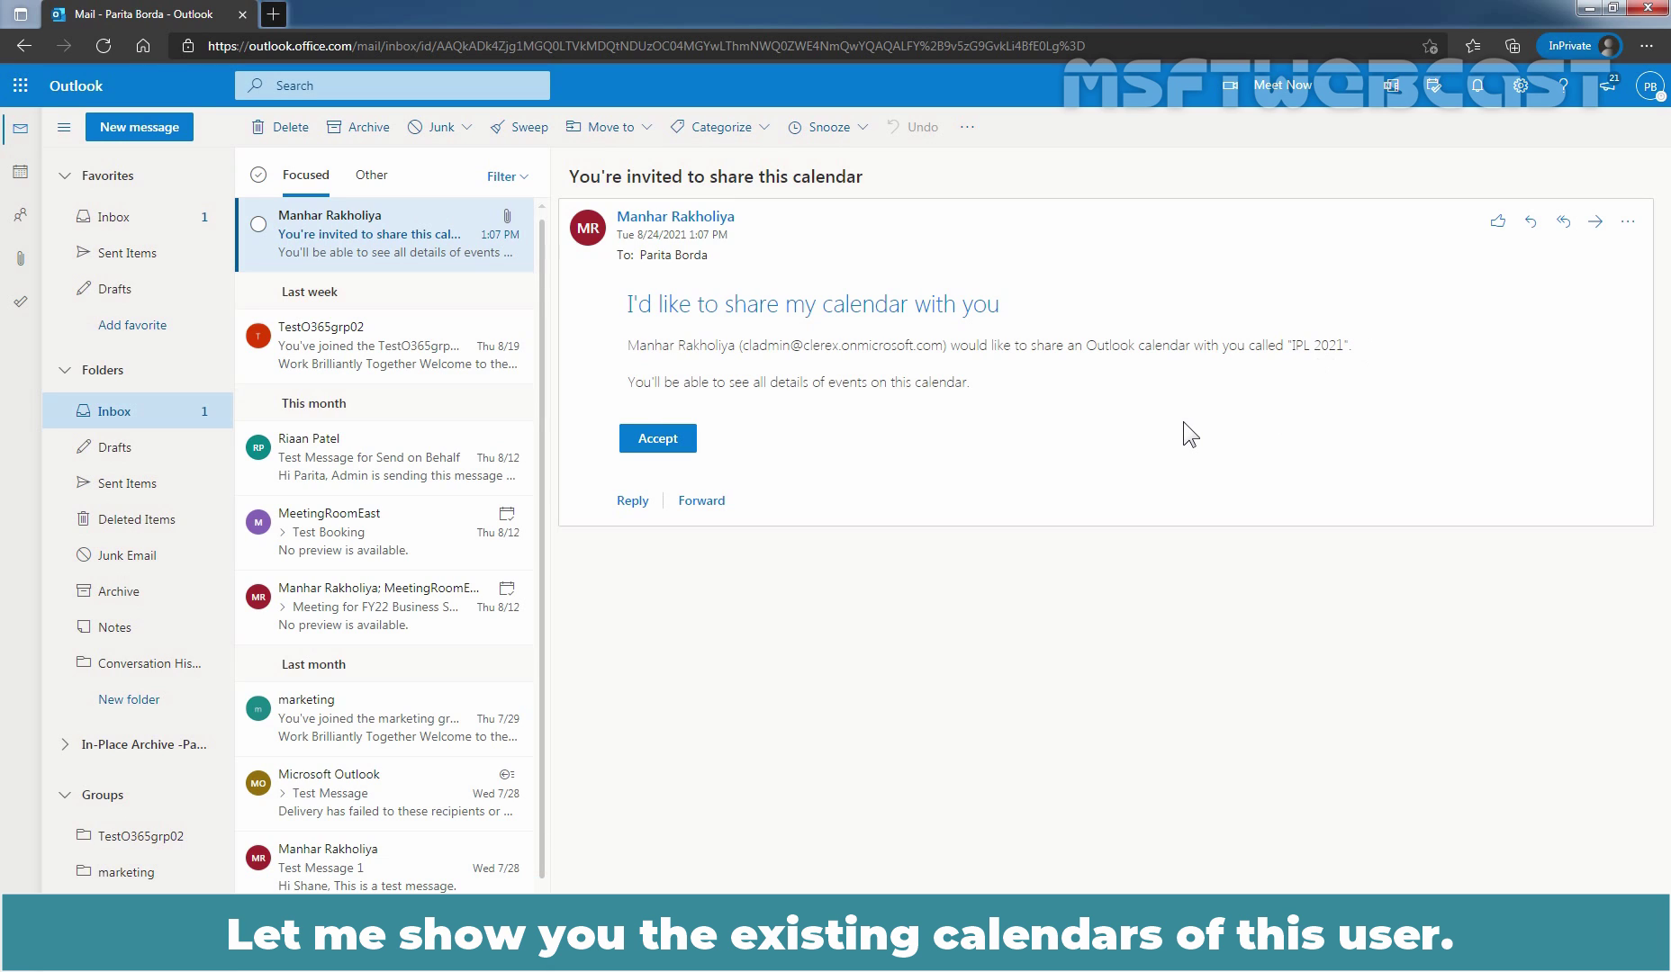
left_click(18, 174)
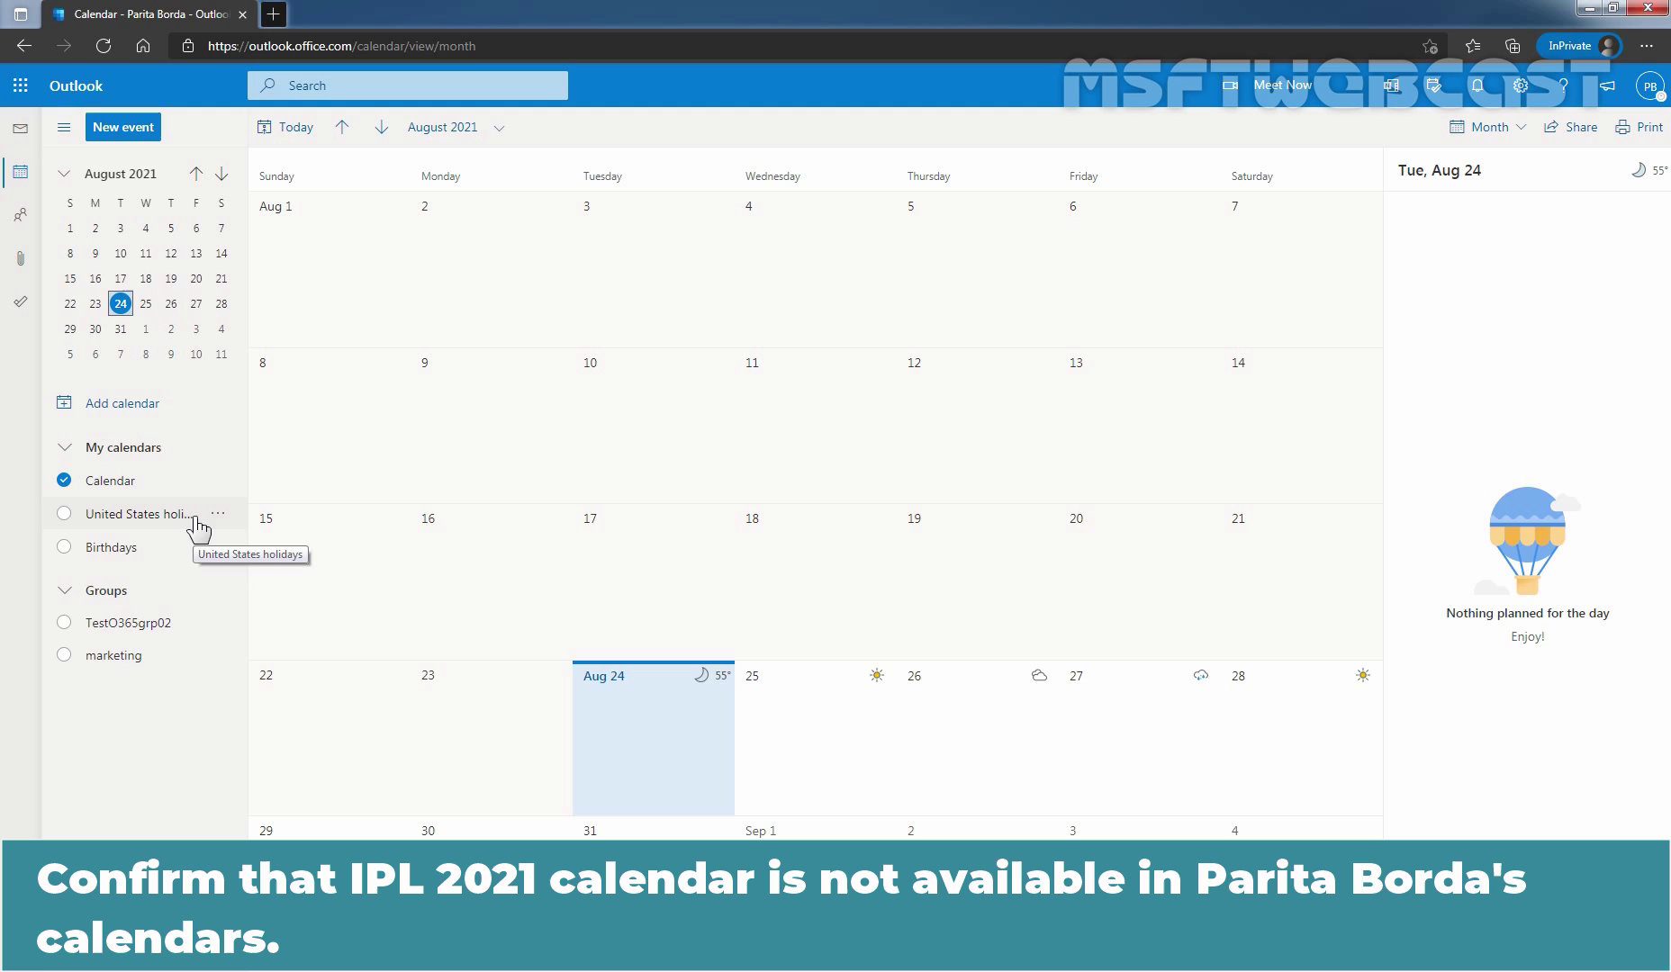
left_click(23, 135)
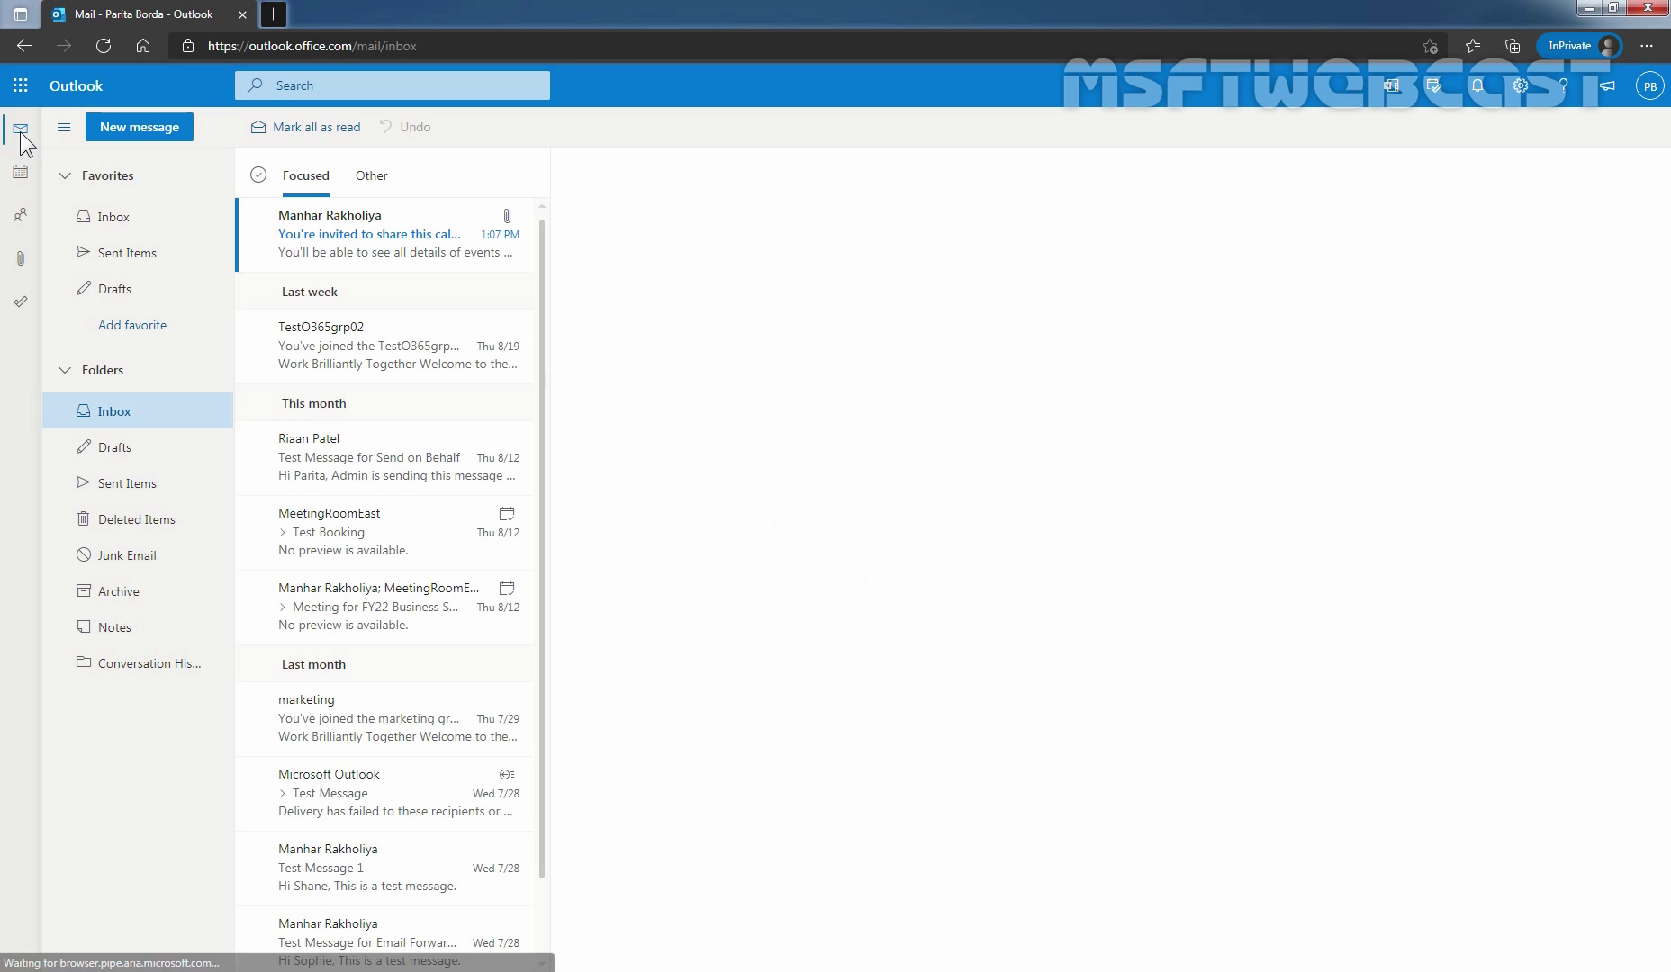
Accept the IPL 2021 calendar-sharing invitation and view the newly shared calendar.
left_click(302, 243)
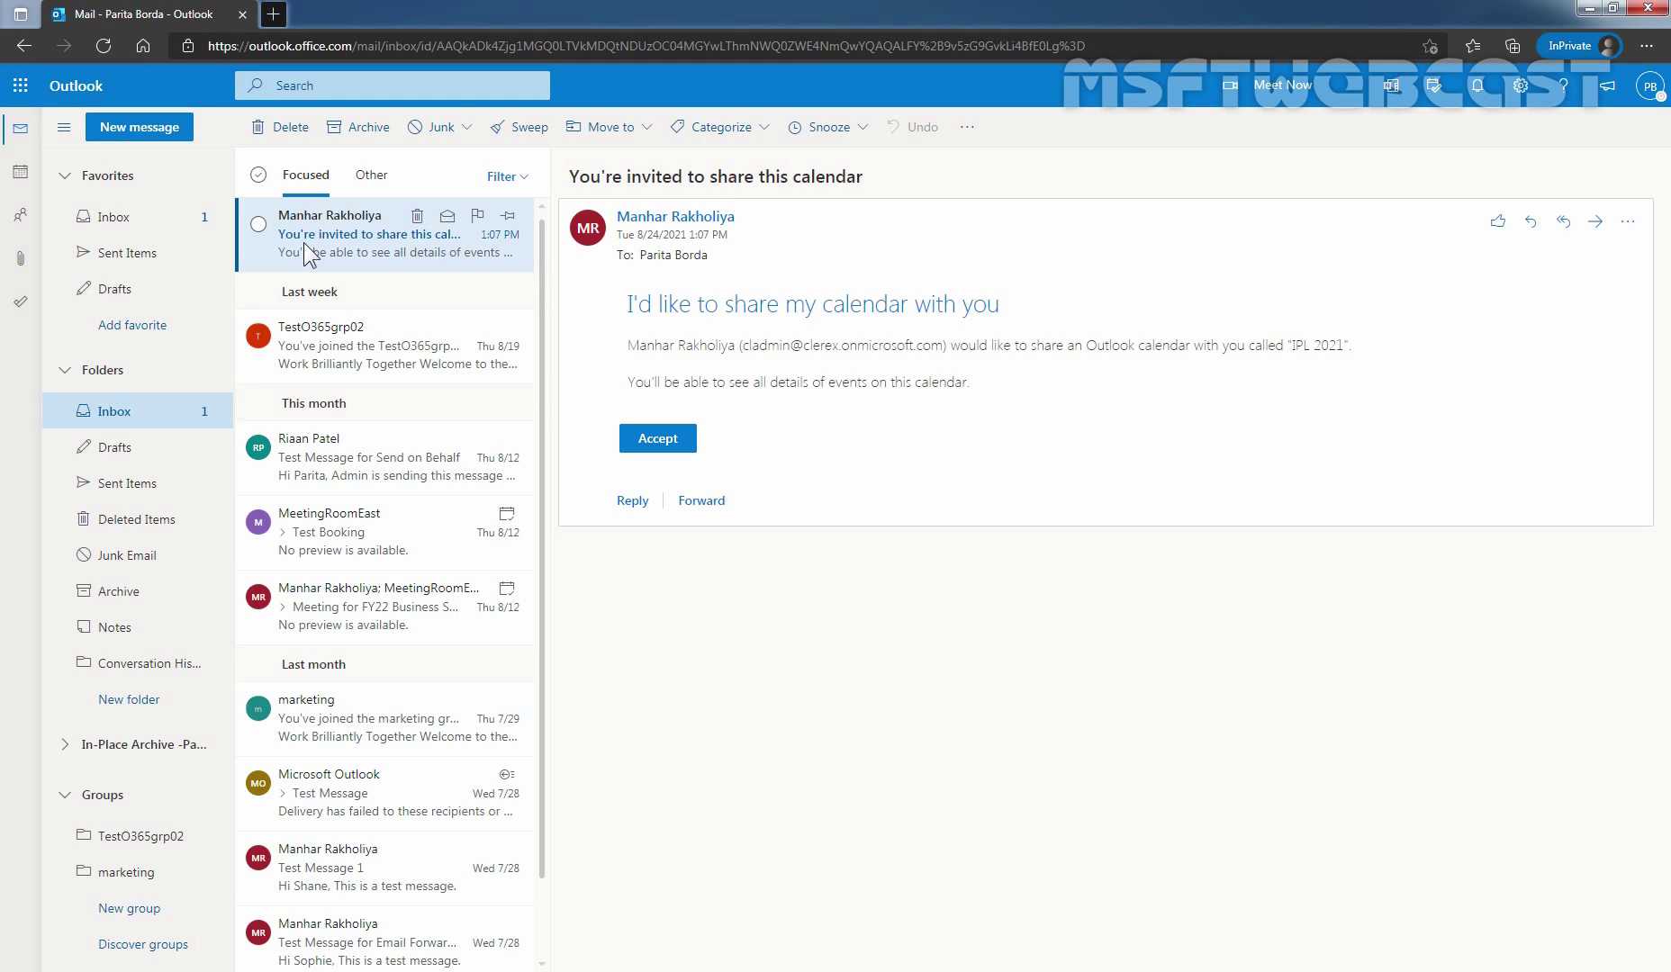
left_click(661, 442)
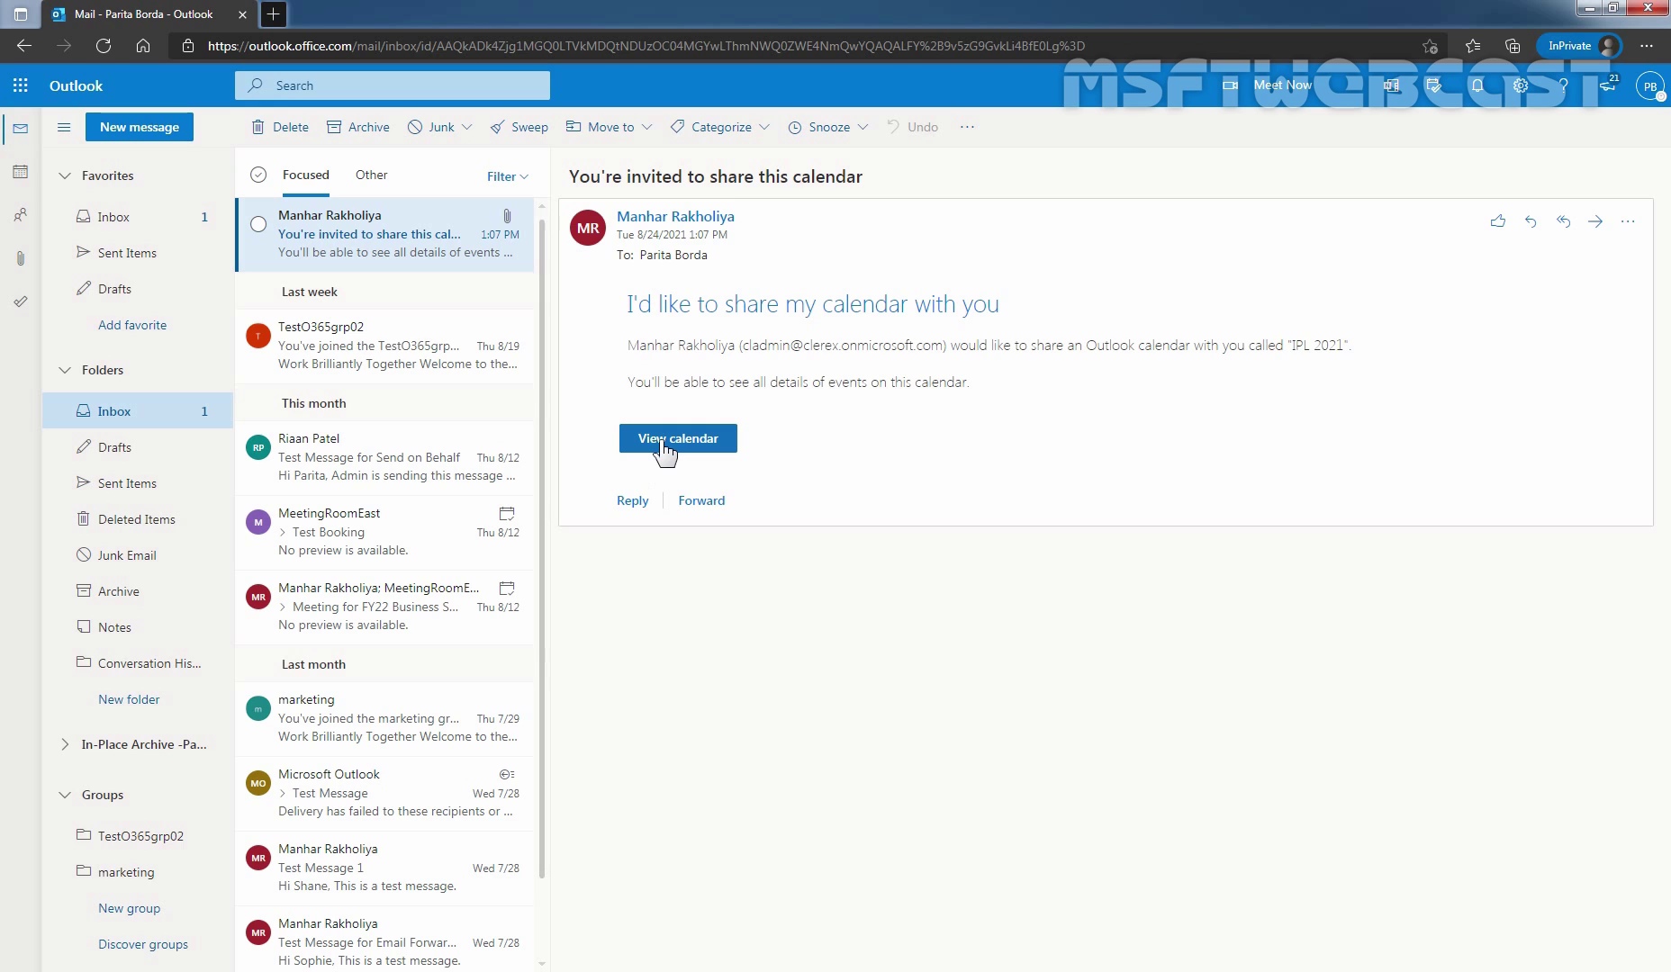
left_click(662, 441)
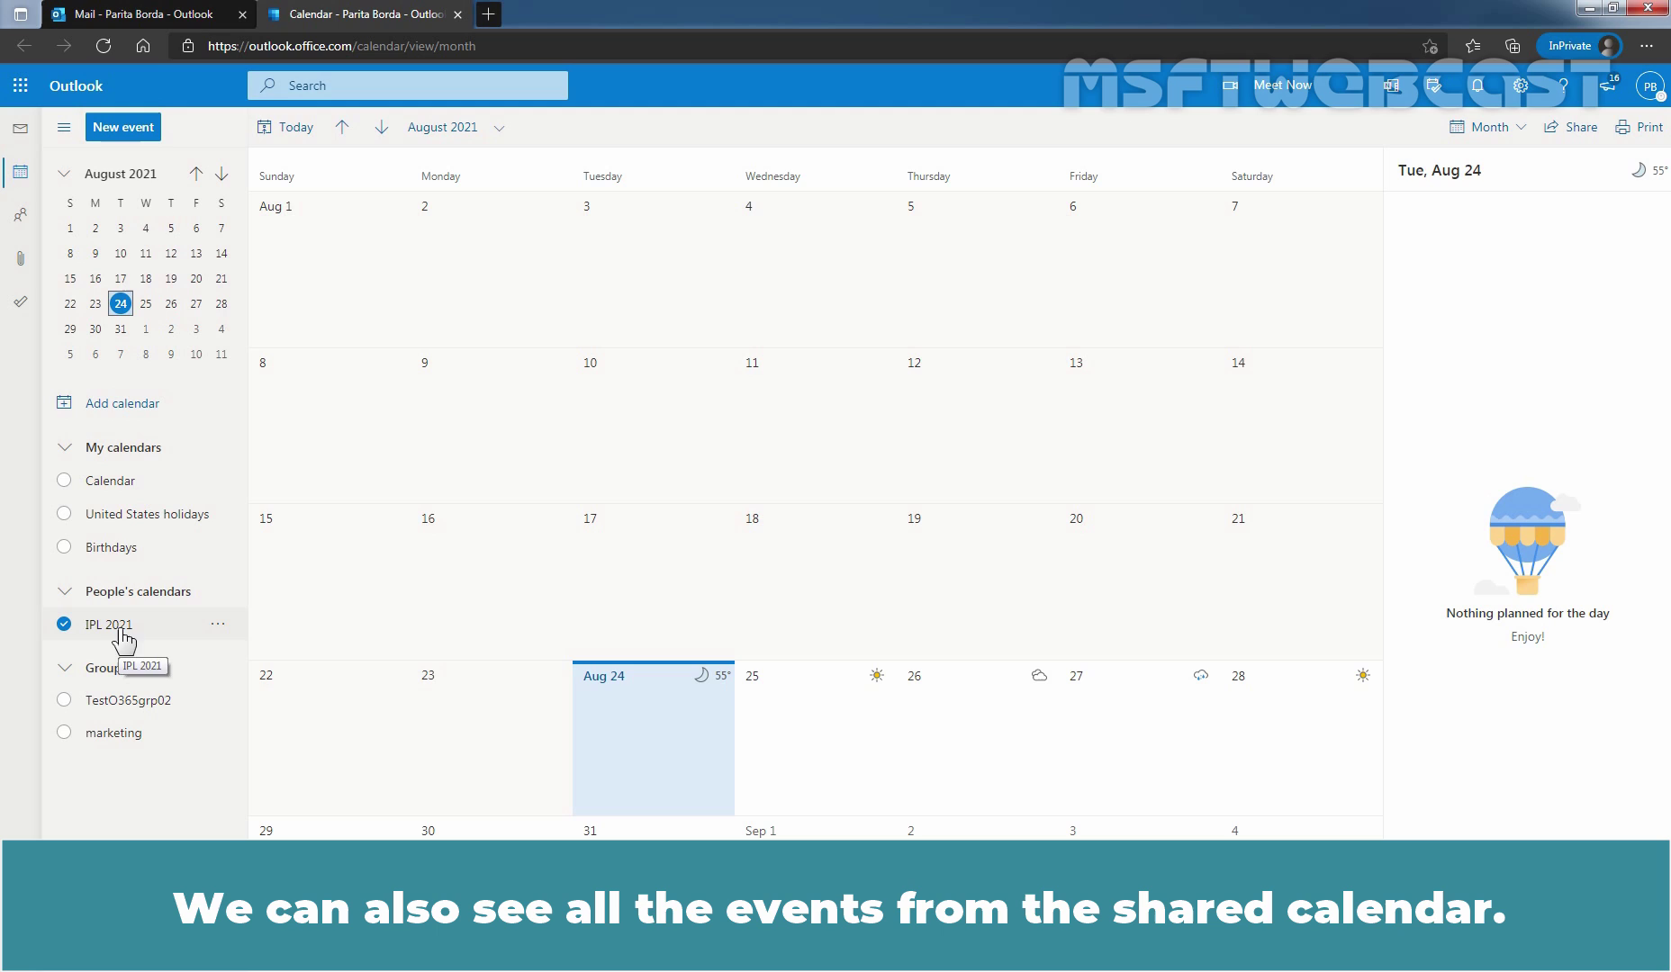
Advance the calendar to September 2021 and select September 19 to see its match.
left_click(383, 128)
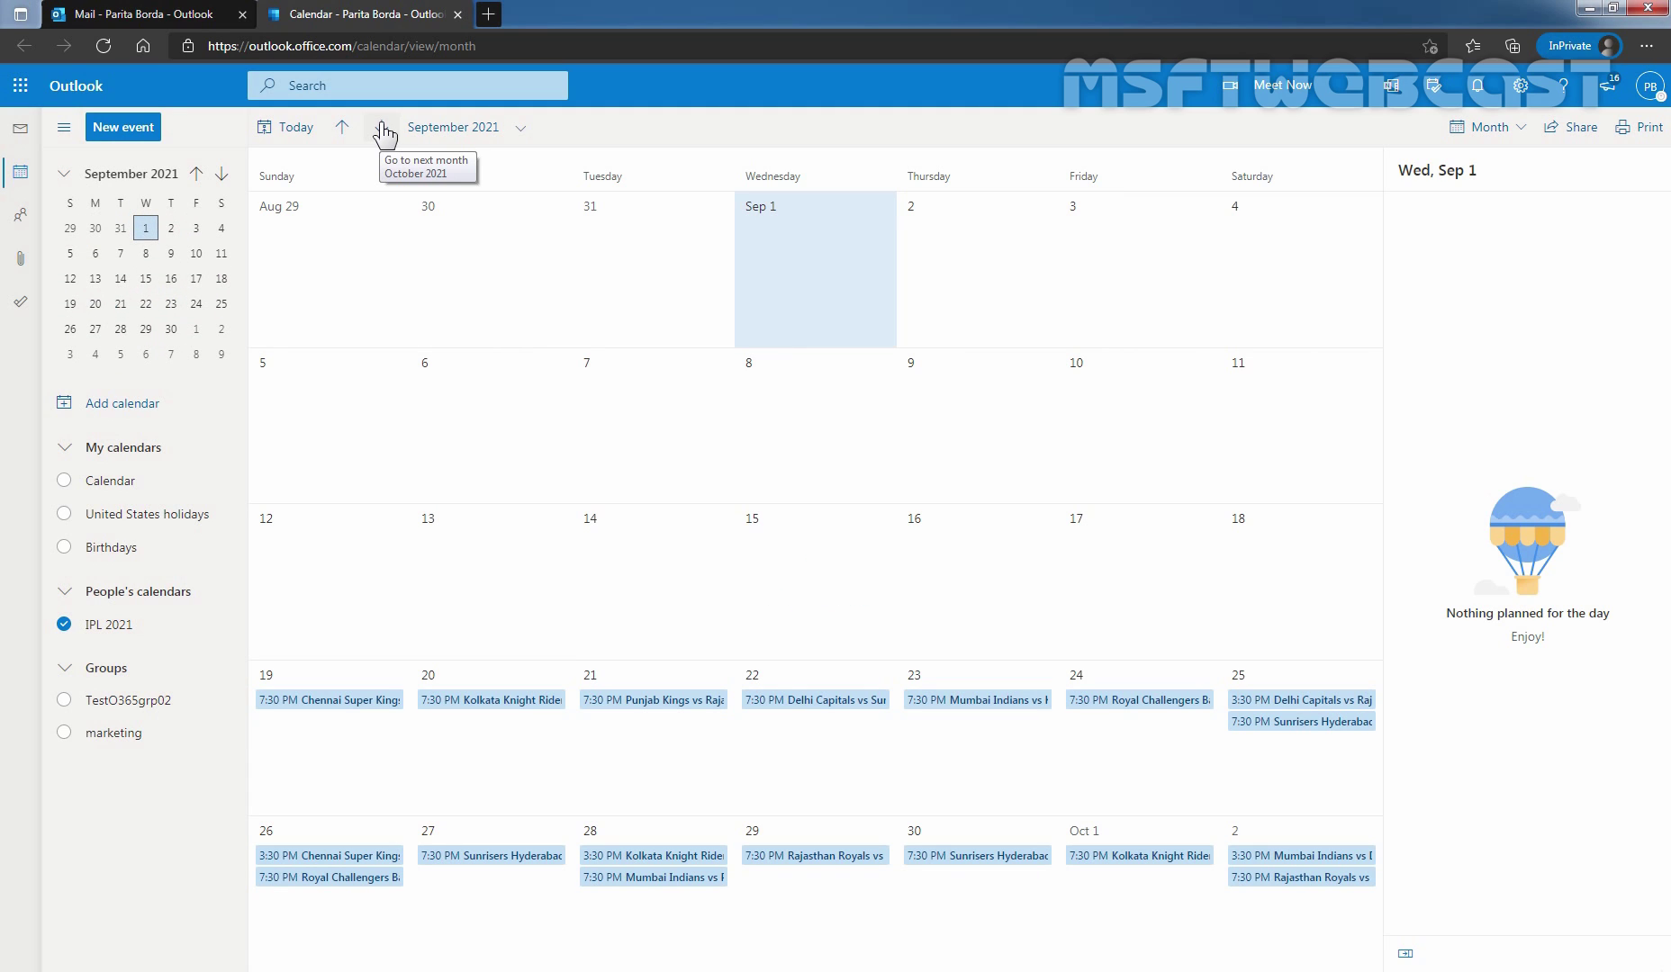
left_click(315, 763)
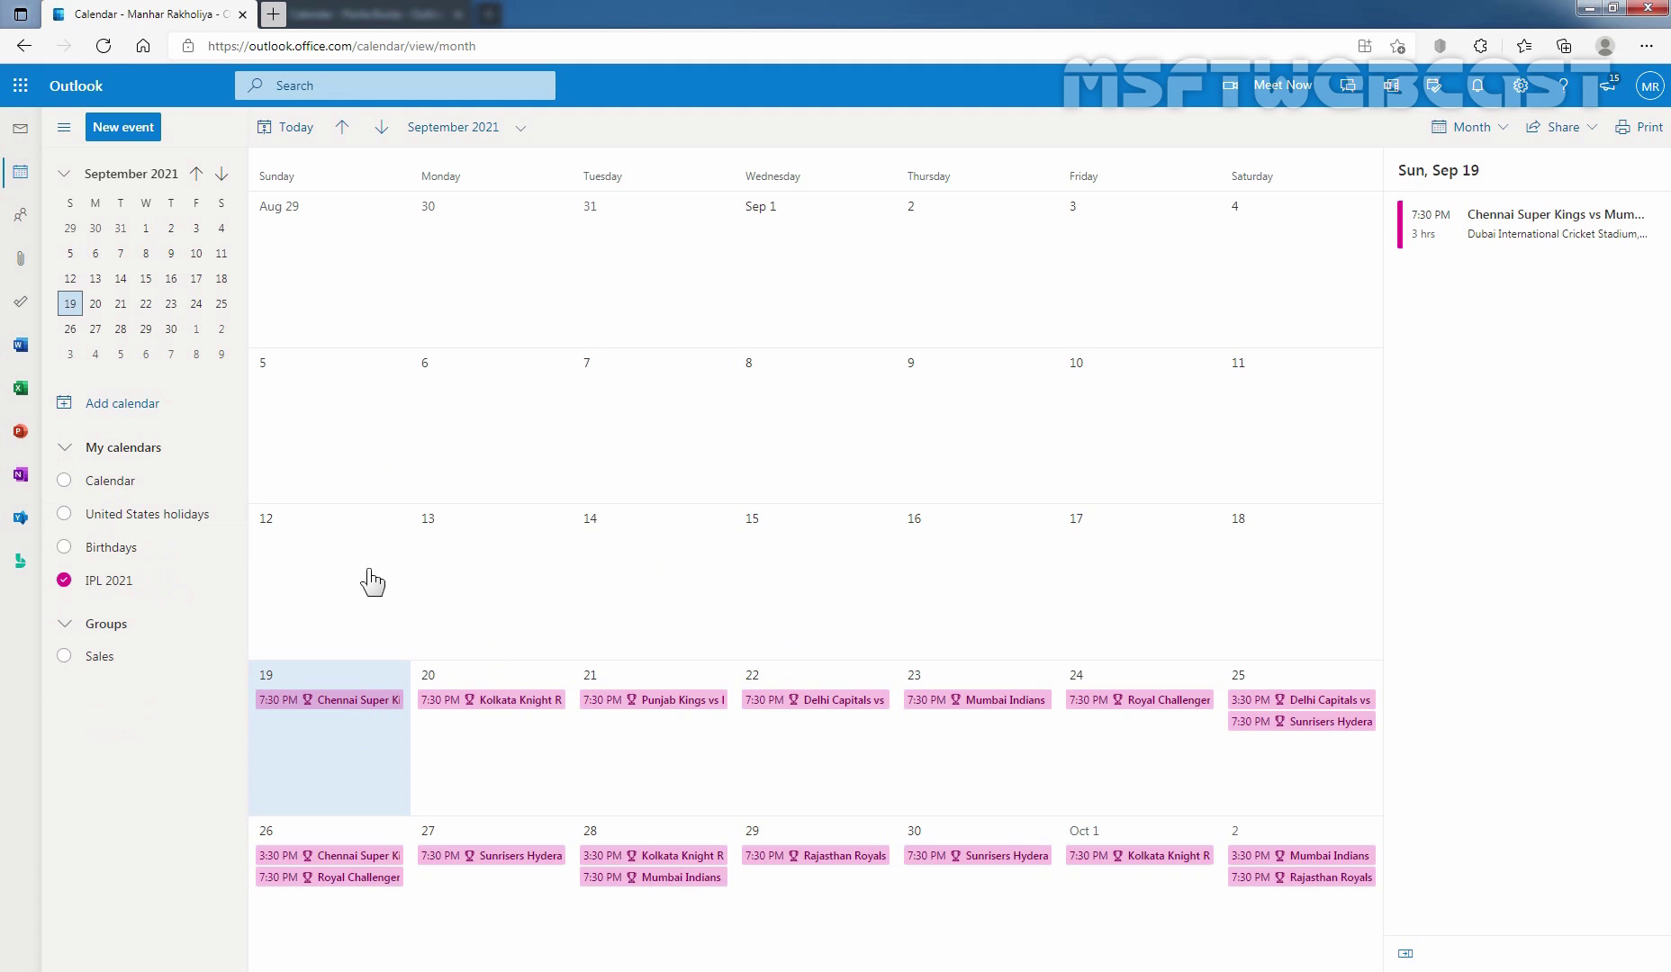
Confirm the signed-in account, then save a 'Meeting' event on Thursday, September 9.
left_click(1650, 87)
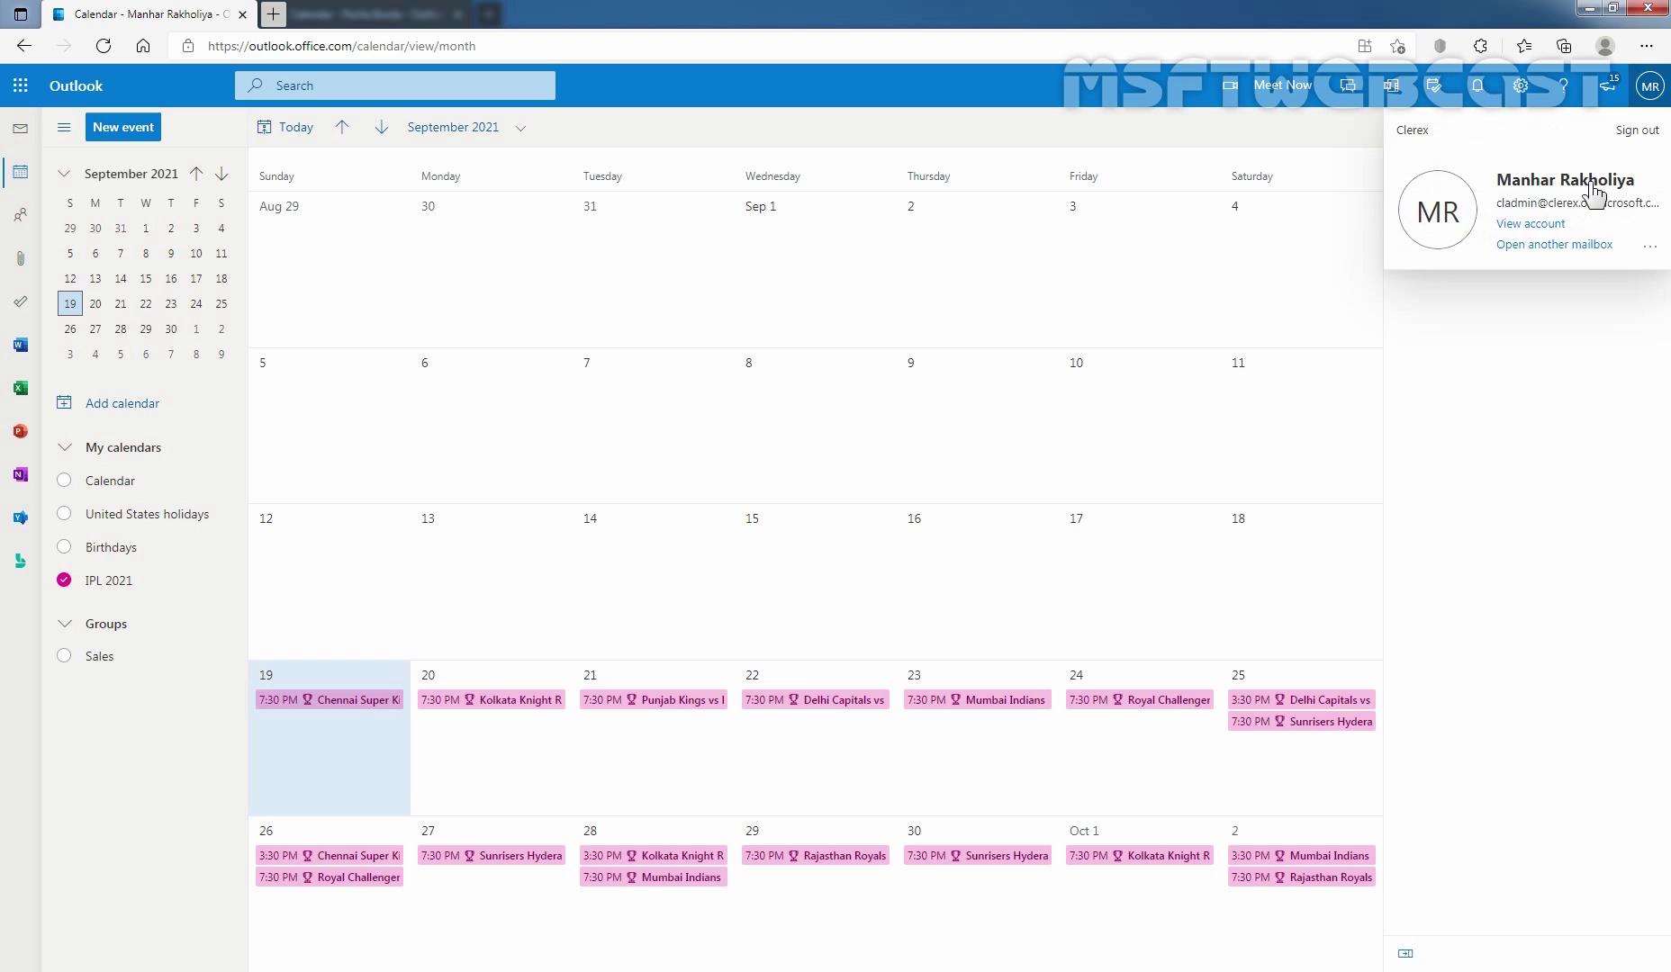
mouse_move(126, 598)
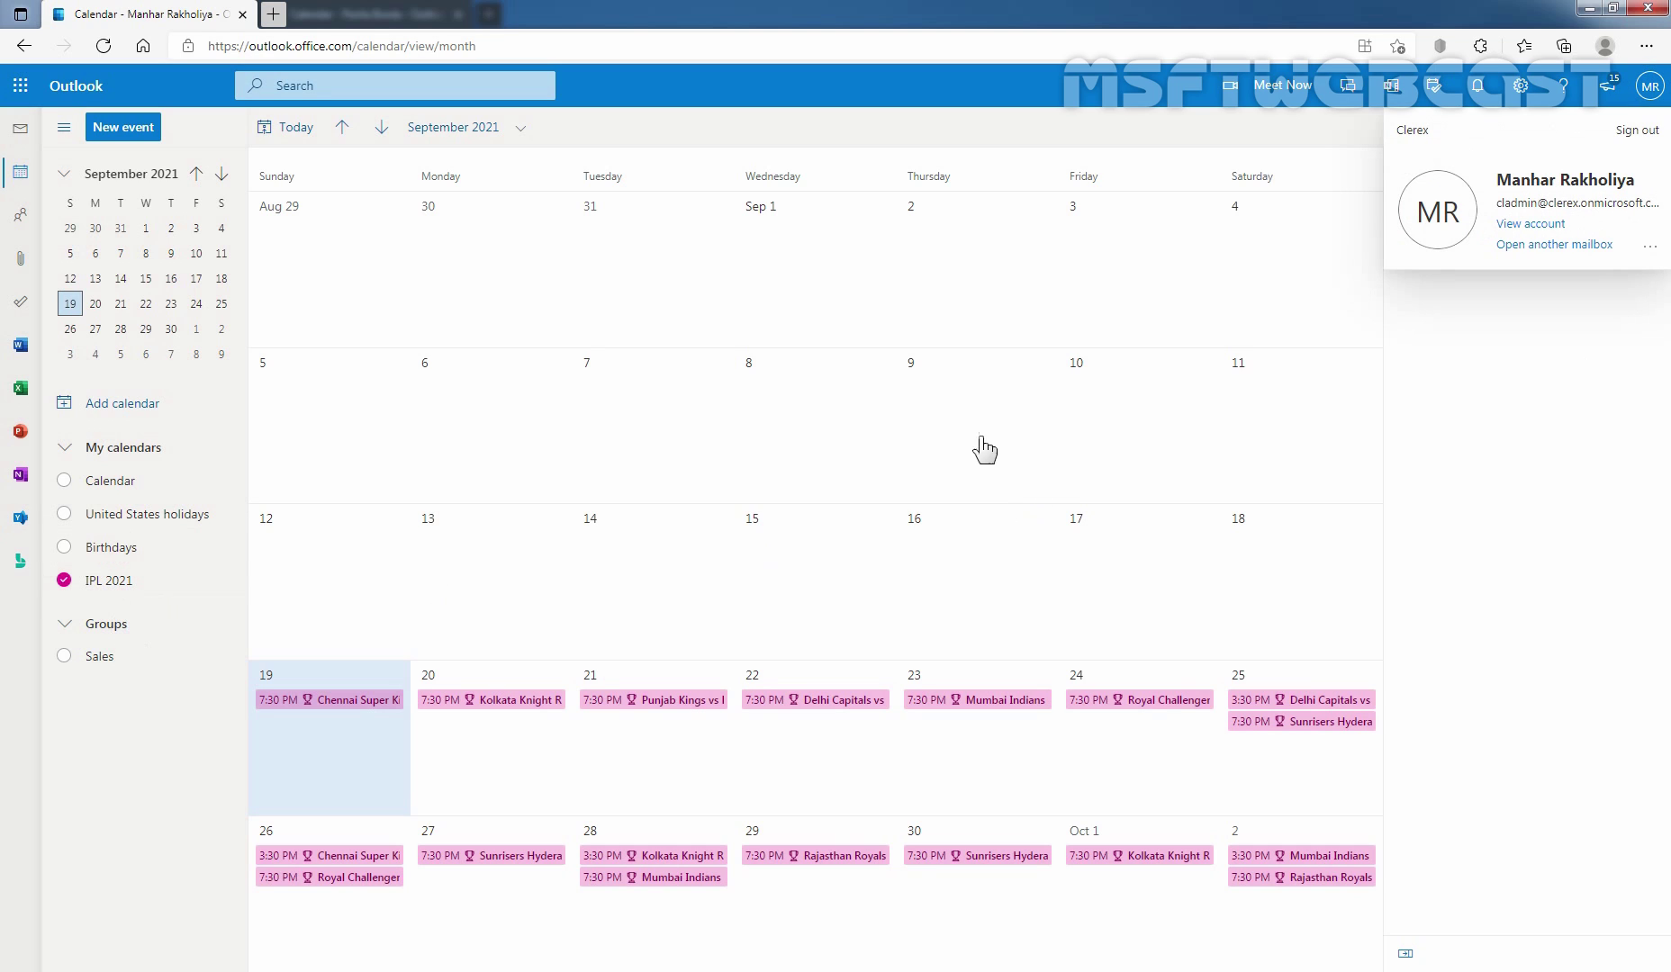
left_click(943, 406)
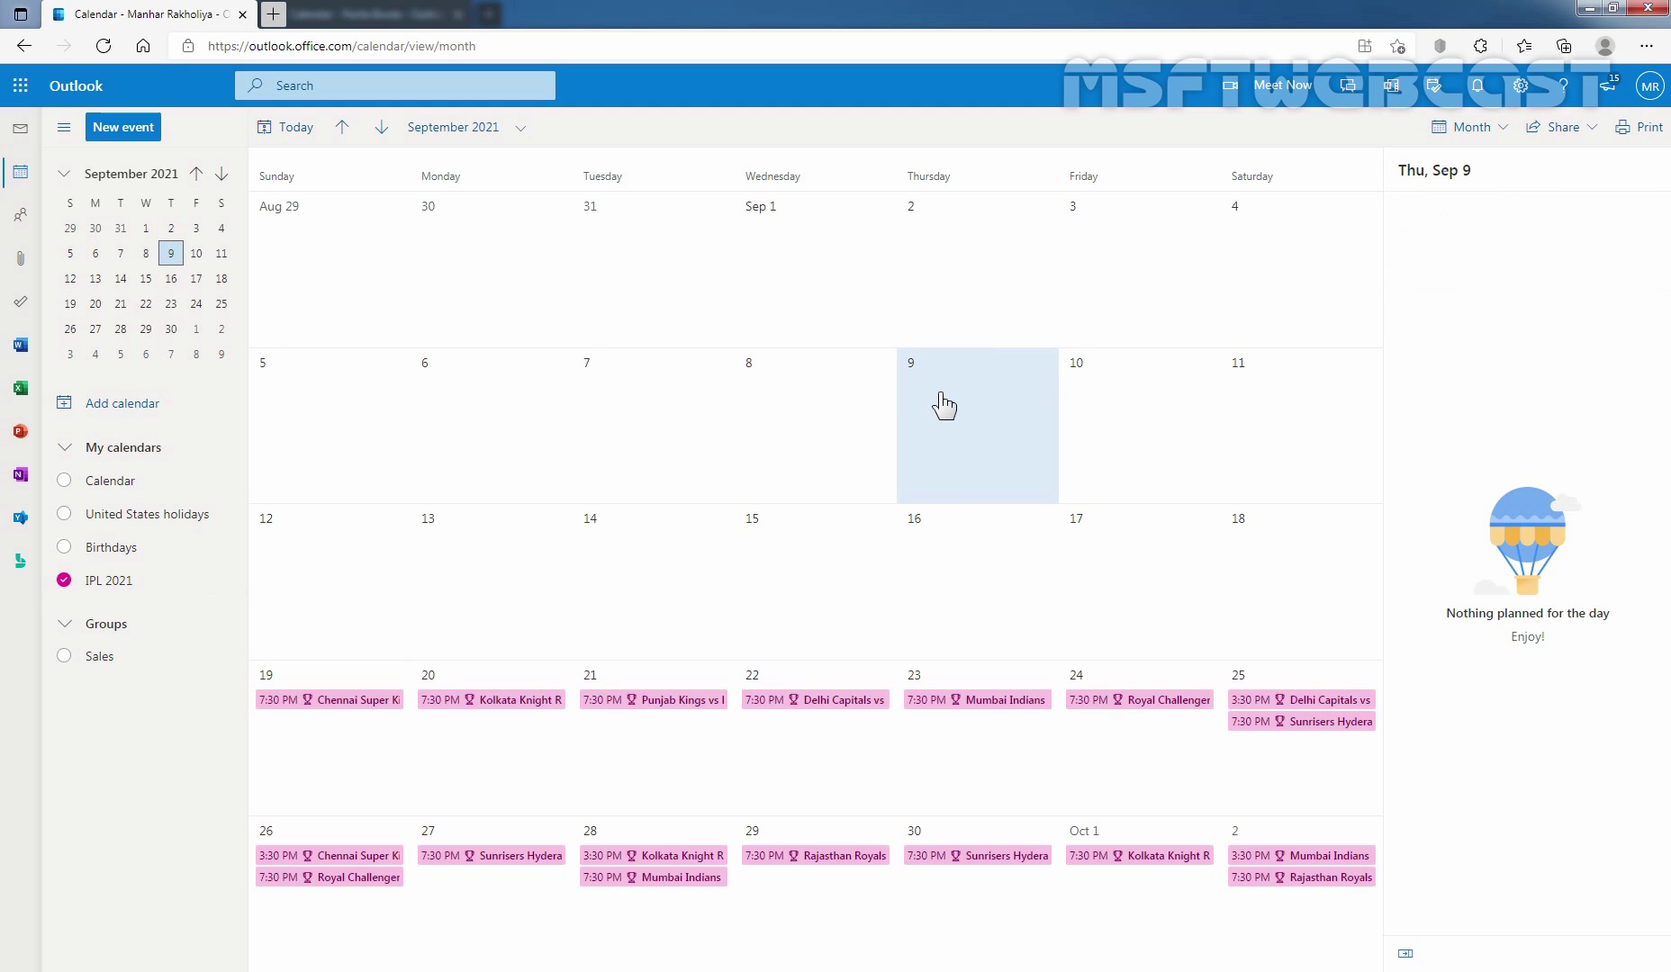
double_click(940, 406)
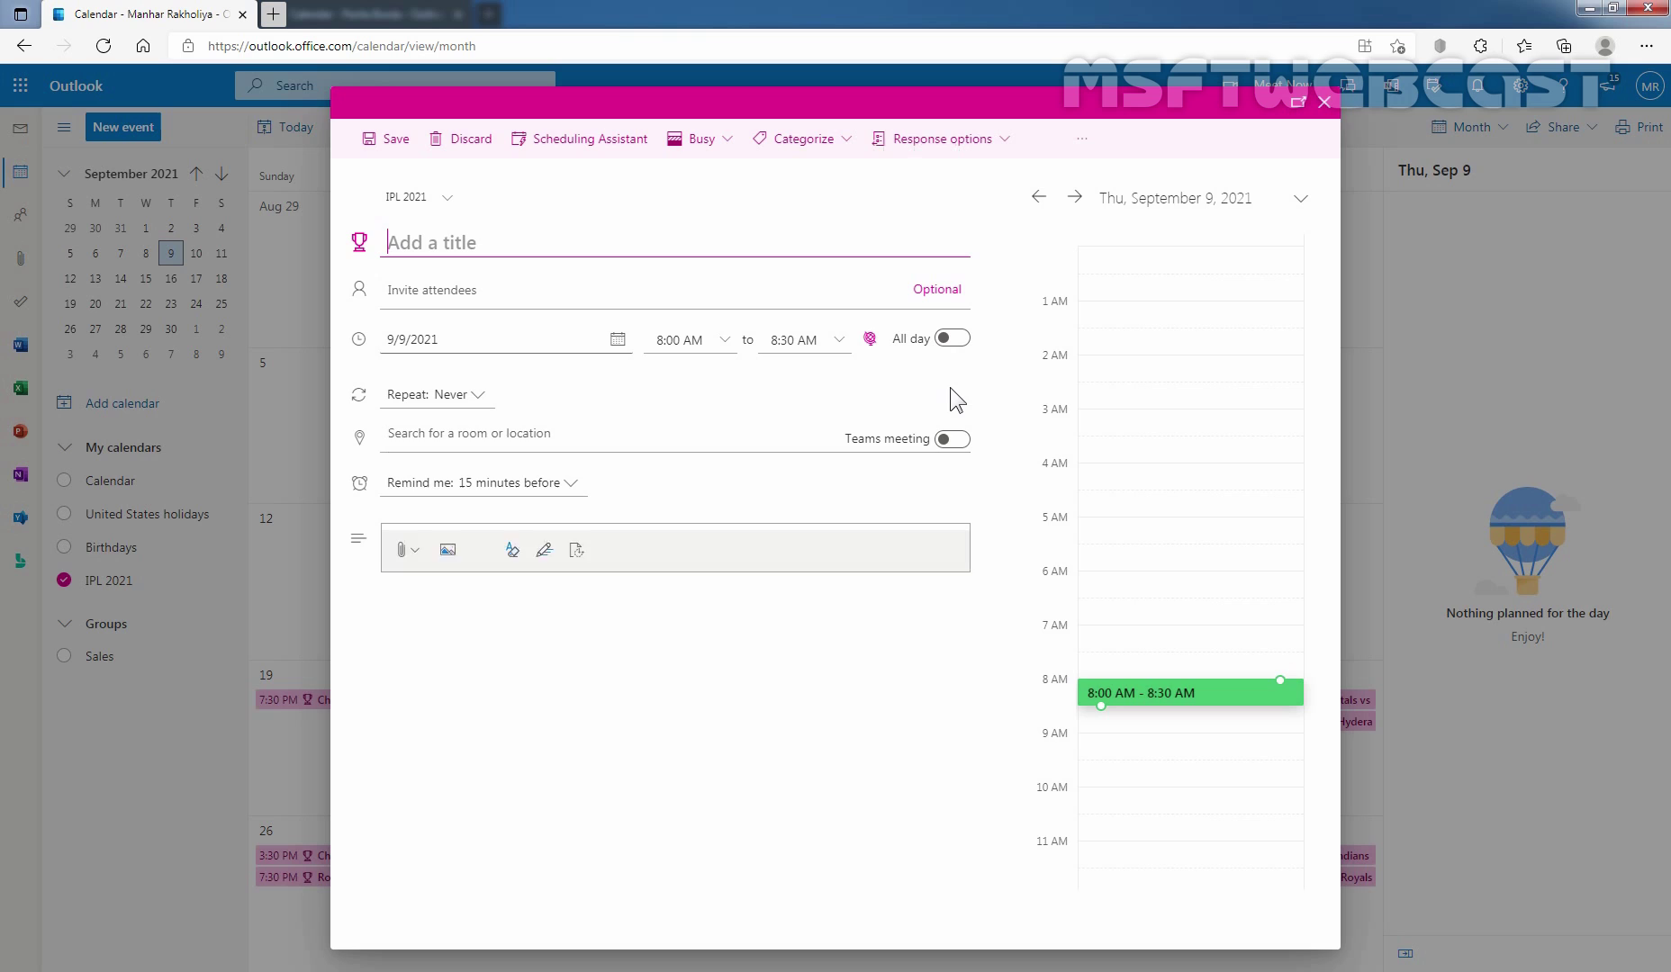
type("Meeti")
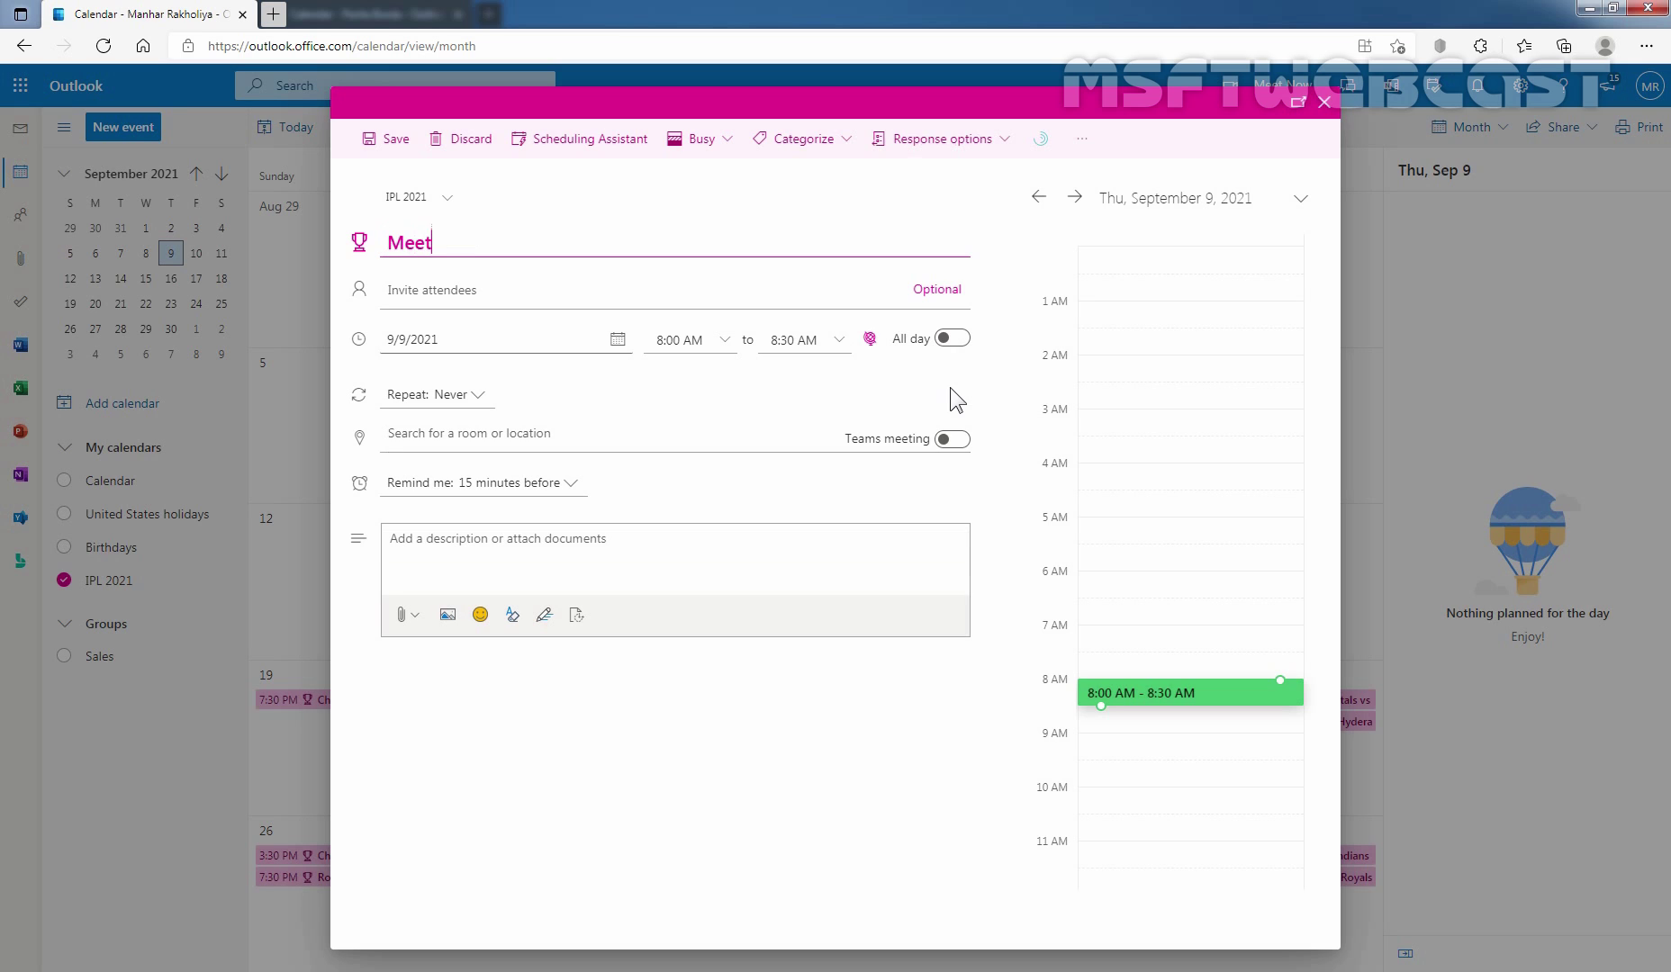
left_click(491, 272)
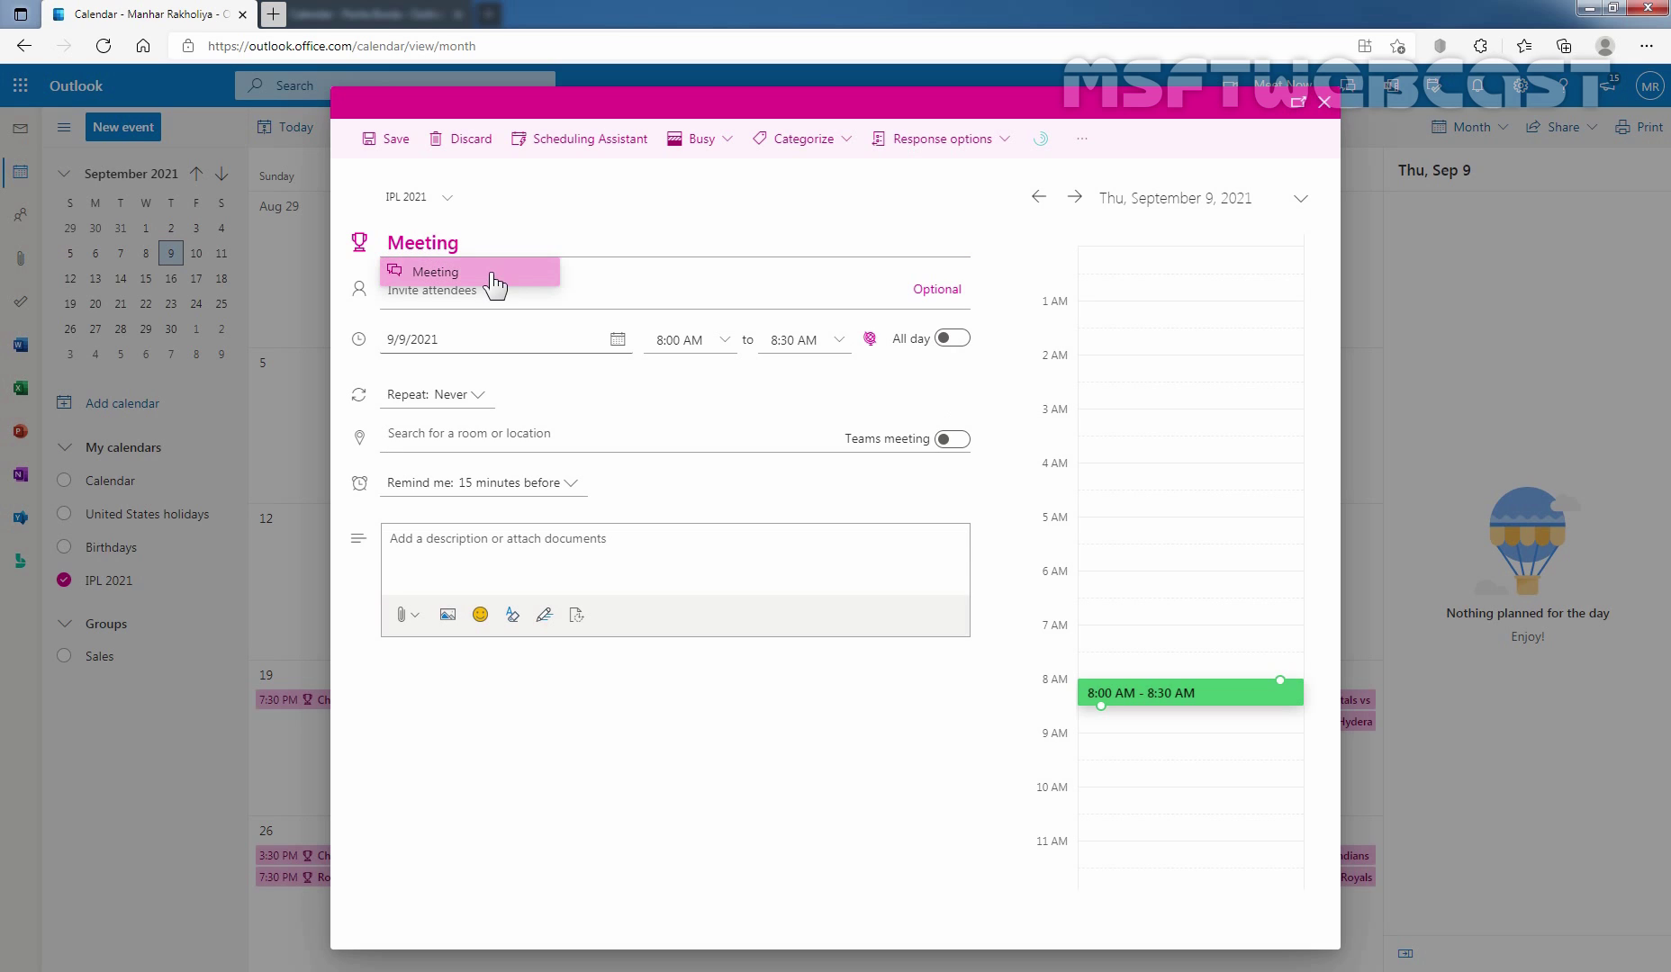
left_click(393, 140)
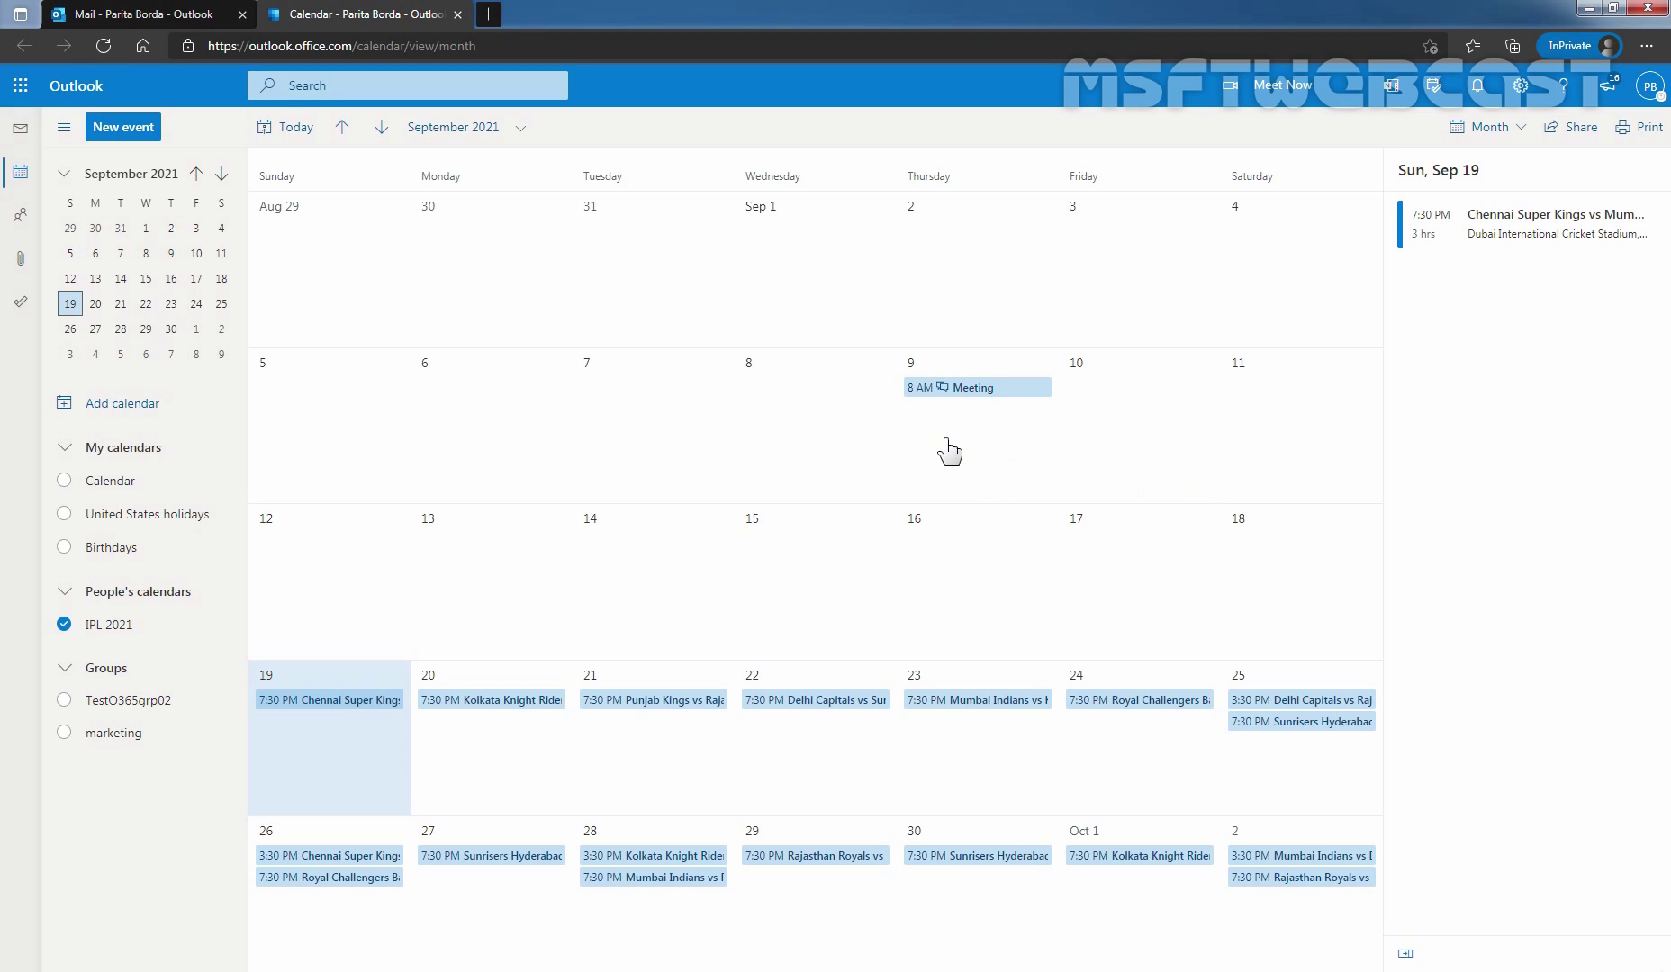
Open the synced 8:00–8:30 AM Meeting on September 9 in the invited user's calendar.
left_click(974, 389)
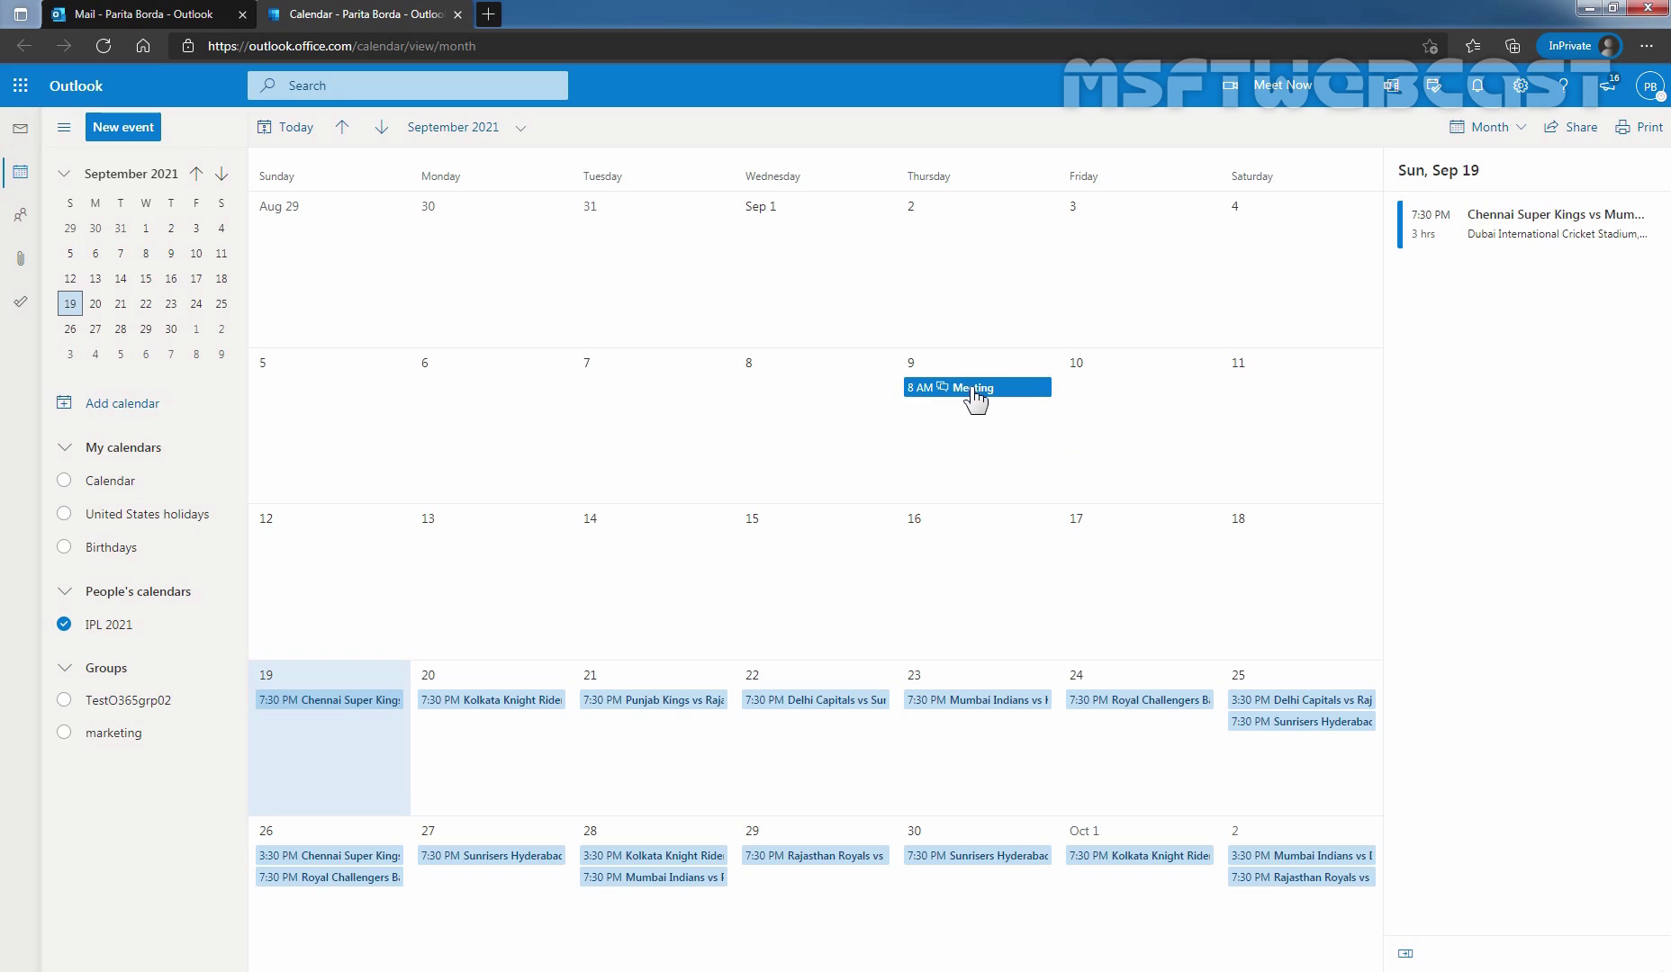